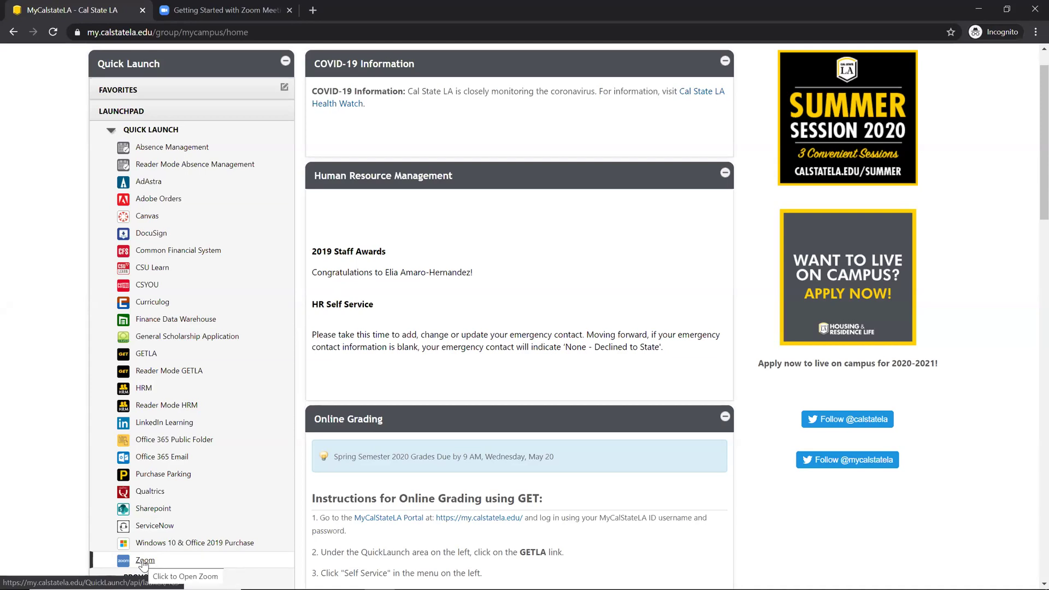
Step: Launch Zoom from the MyCalstateLA portal's Quick Launch list and accept the cookie and privacy notice
click(157, 562)
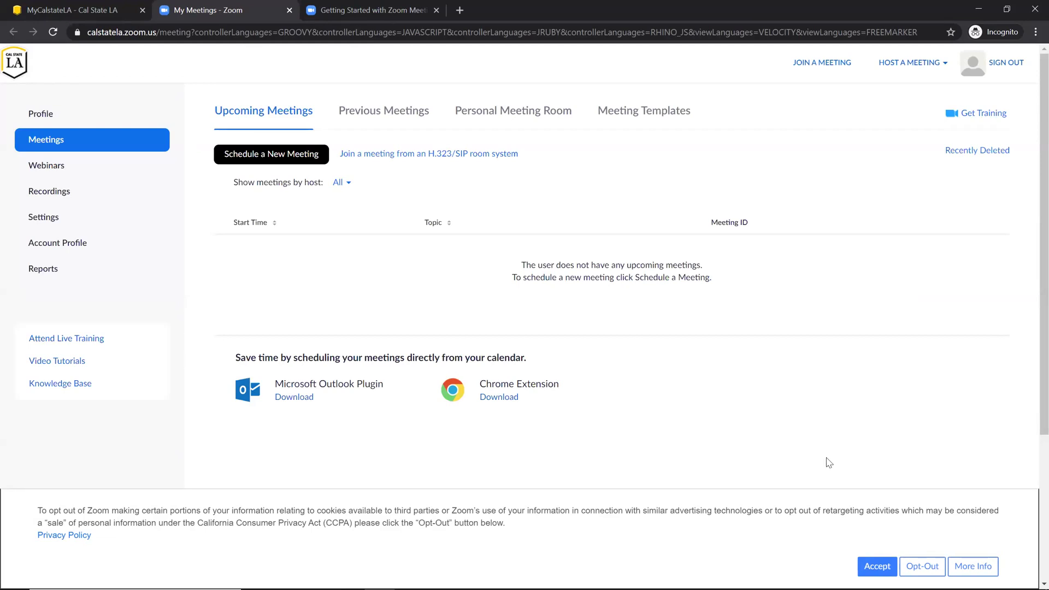
click(889, 573)
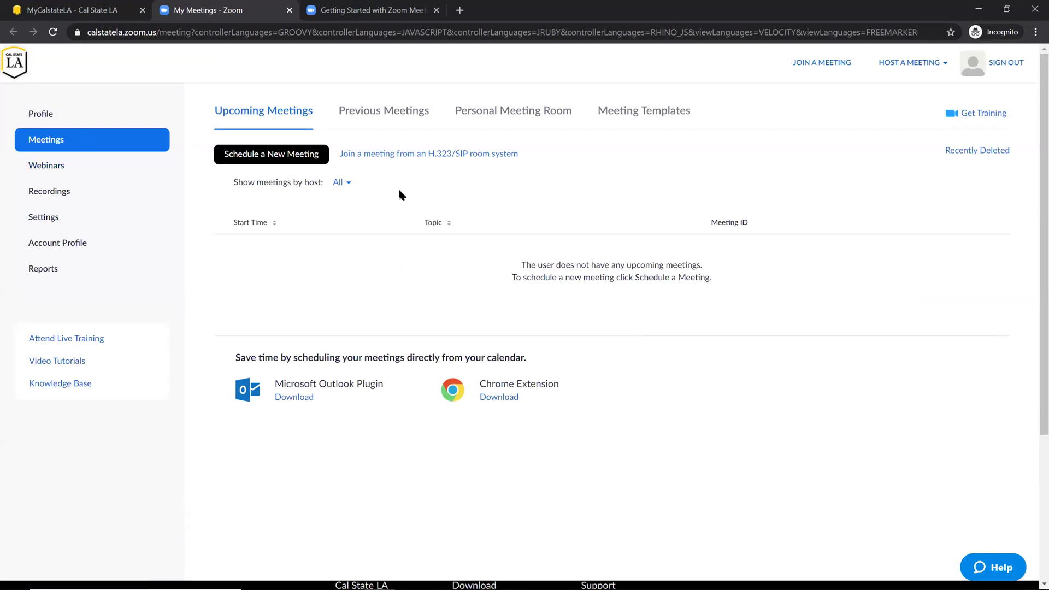
Step: Look over the Meetings page, including the Download links in its footer
click(305, 158)
scroll(352, 289, down, 4)
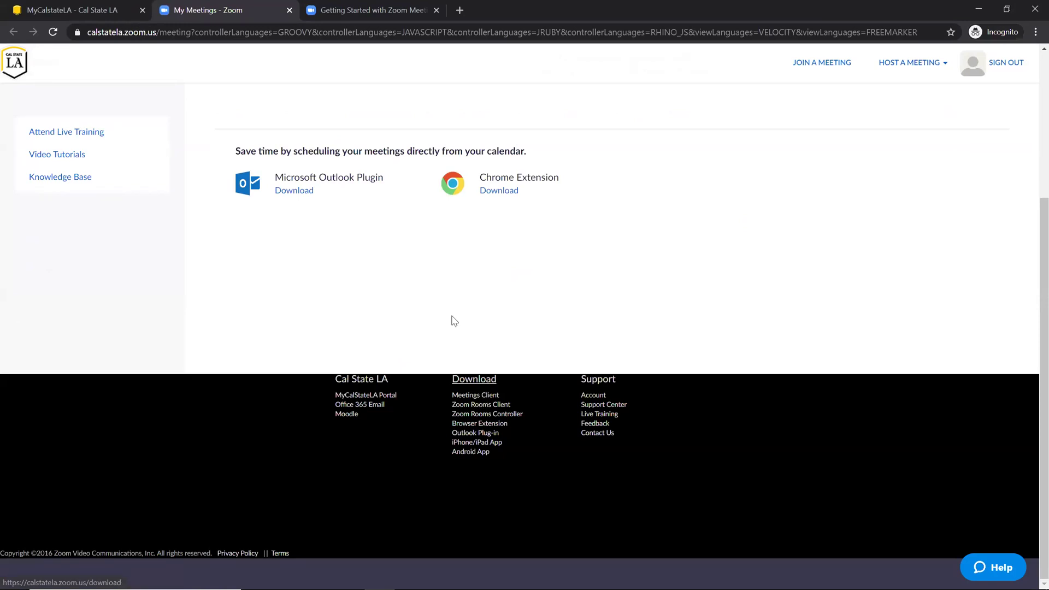
scroll(452, 321, up, 4)
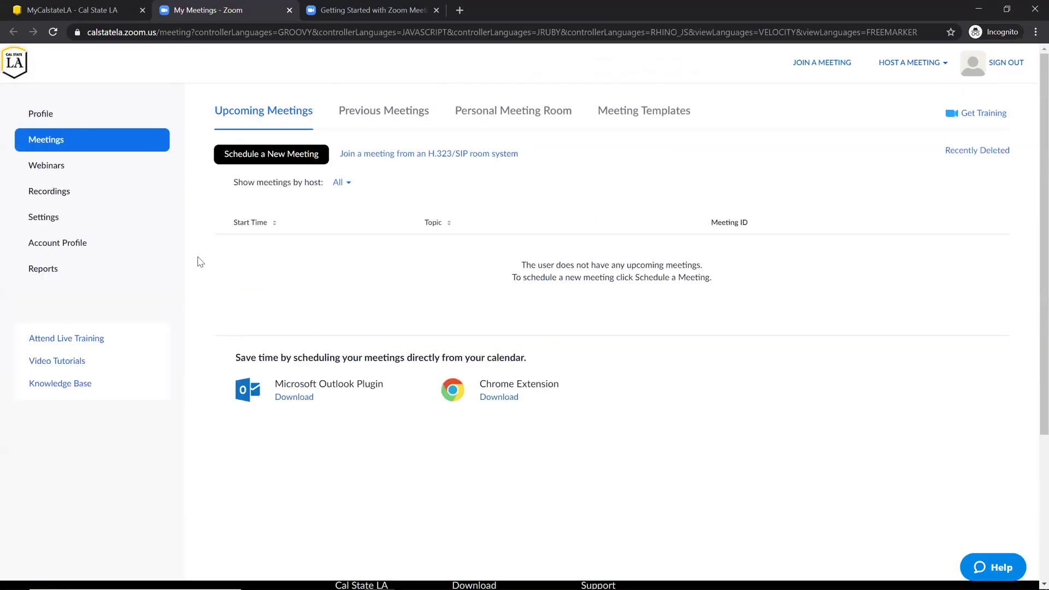
Step: Examine the account's Meeting settings, including In Meeting (Advanced), Email Notification and Schedule Privilege
click(48, 219)
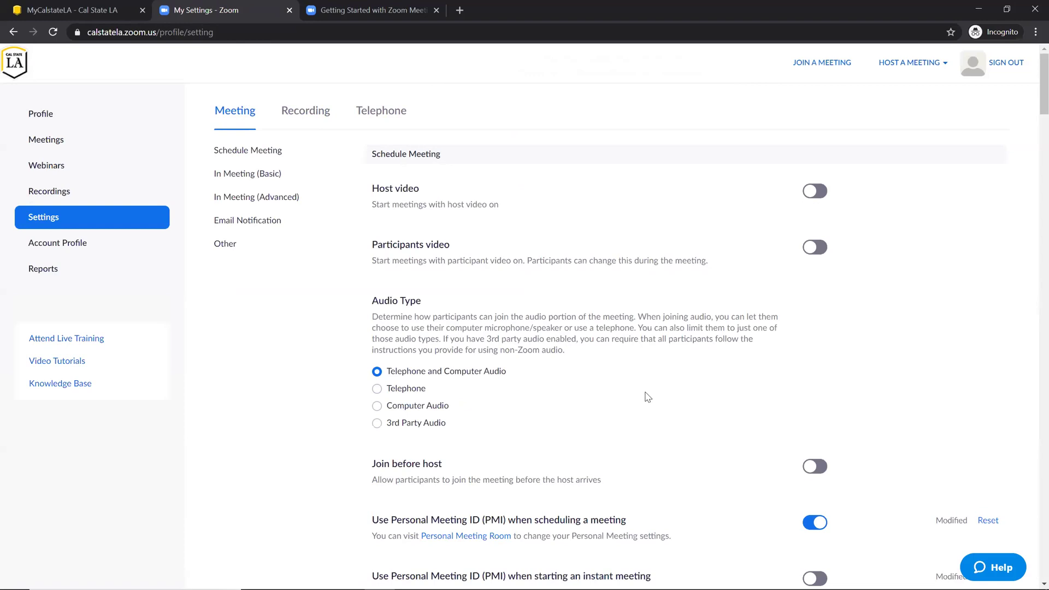
click(287, 197)
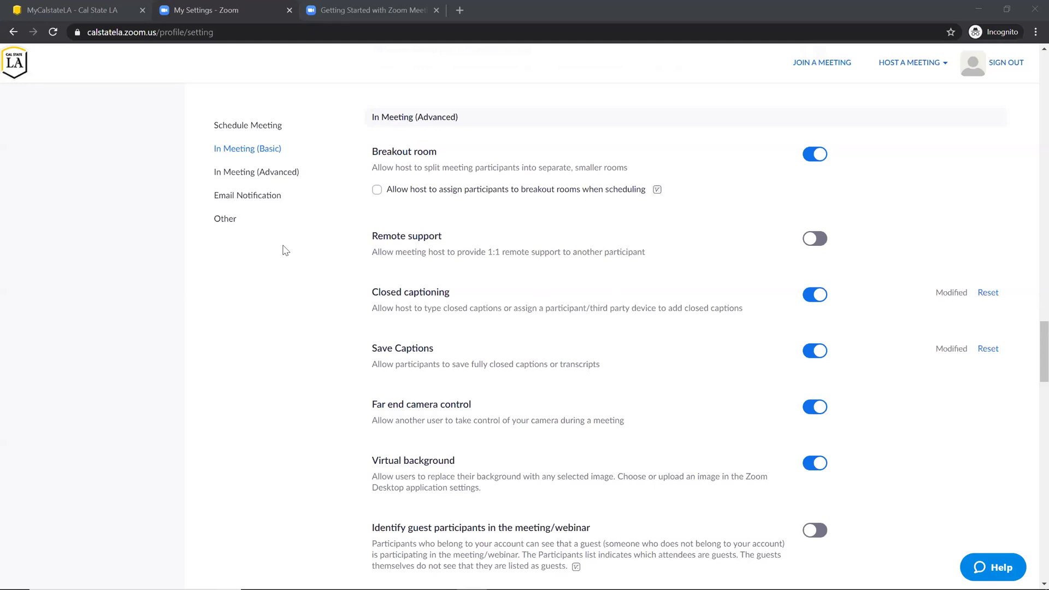
click(265, 200)
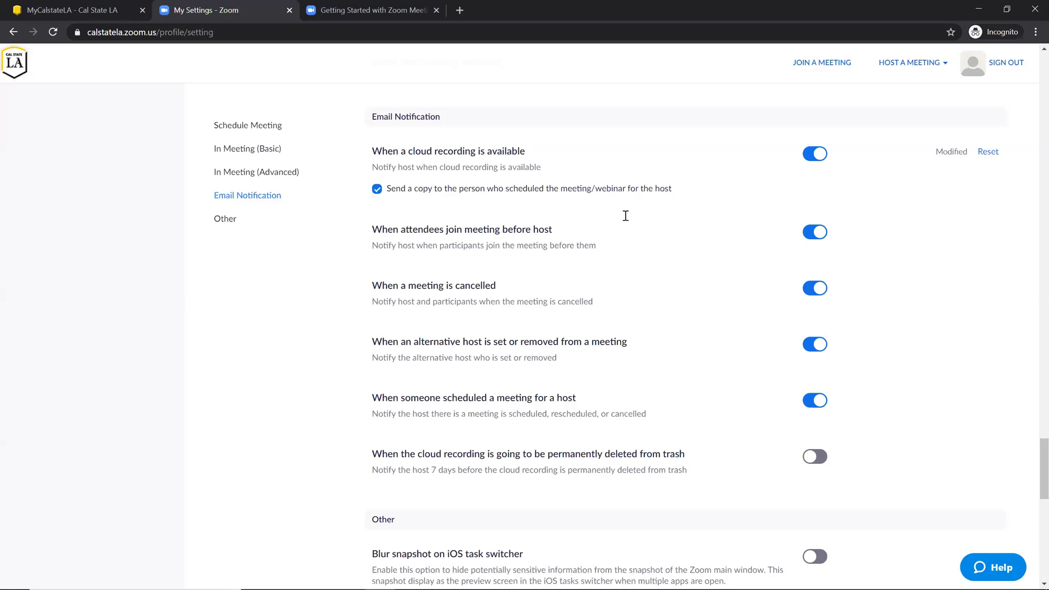
scroll(545, 357, down, 10)
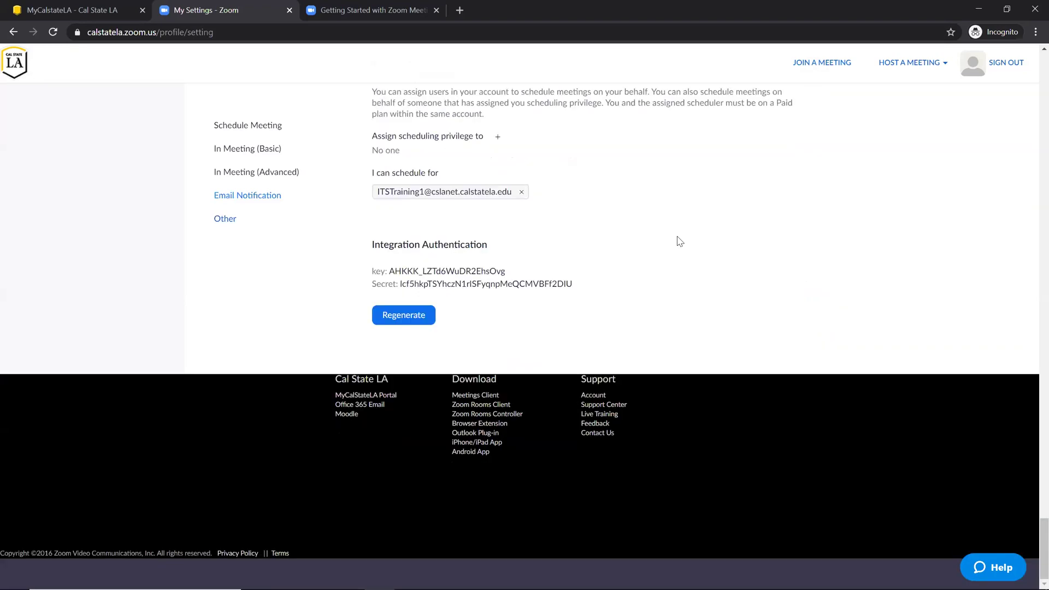
scroll(680, 241, up, 2)
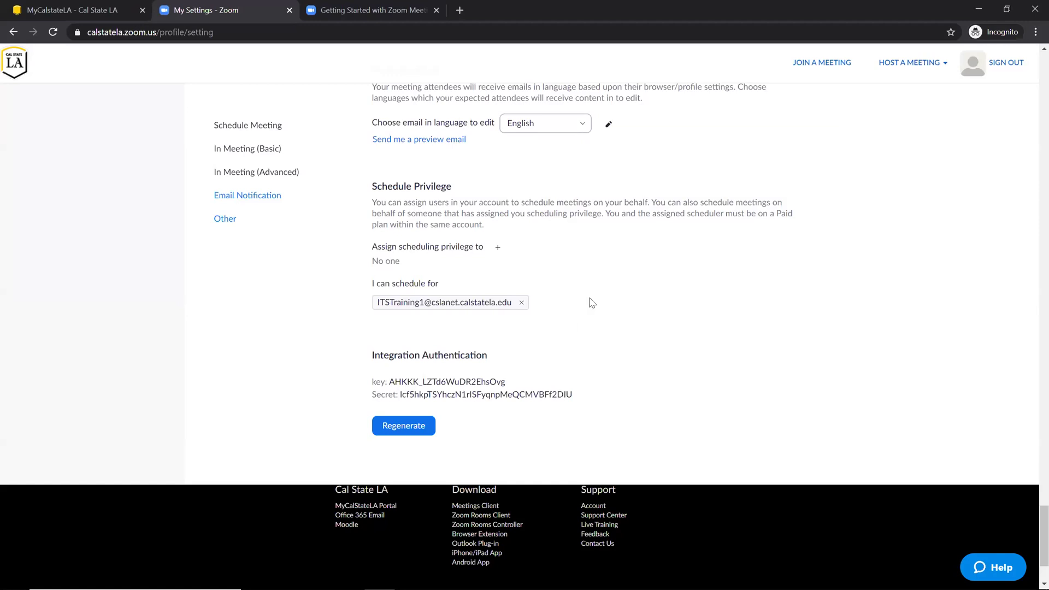
scroll(592, 302, up, 20)
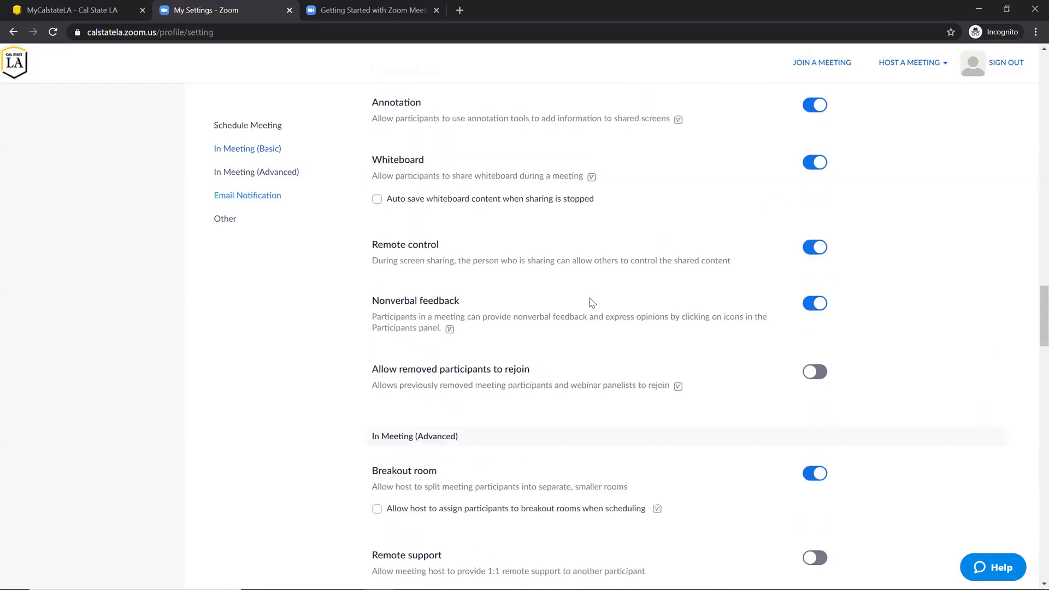
scroll(592, 302, up, 15)
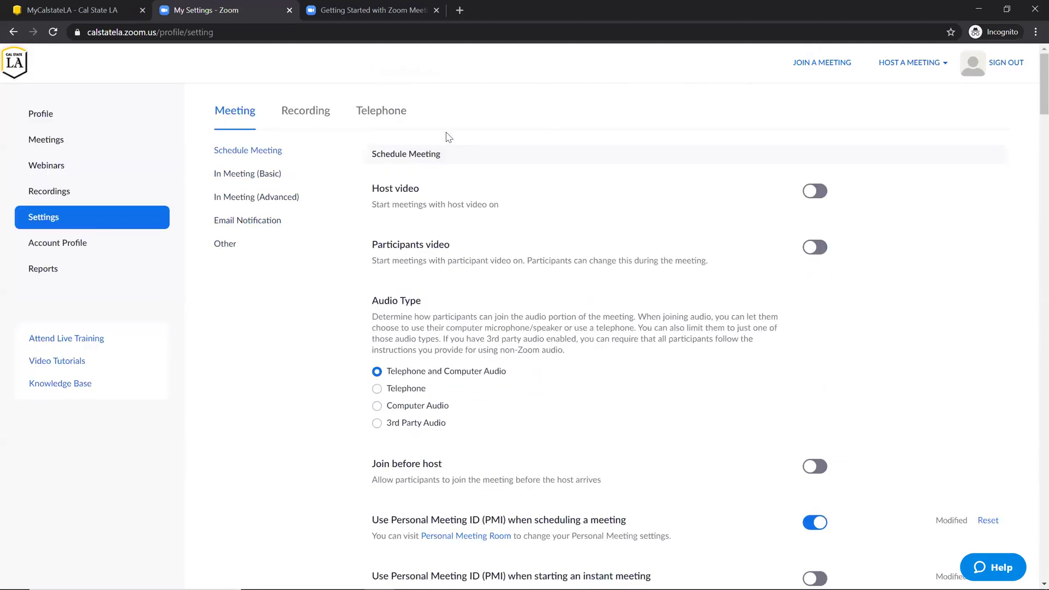
Step: Try enabling Audio transcript in the cloud recording settings, discarding the change without saving
click(315, 115)
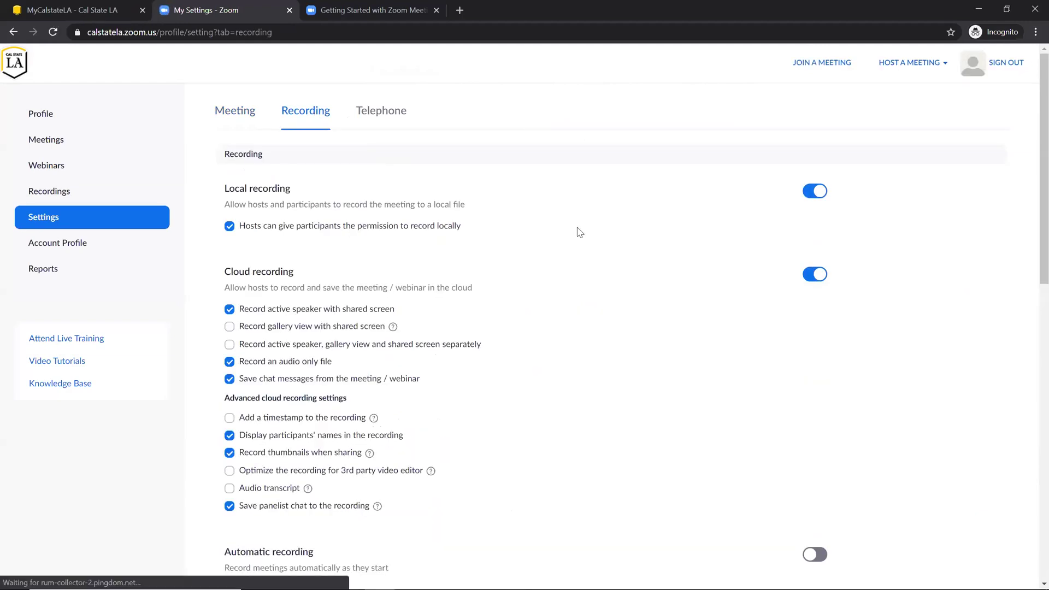
scroll(579, 231, down, 1)
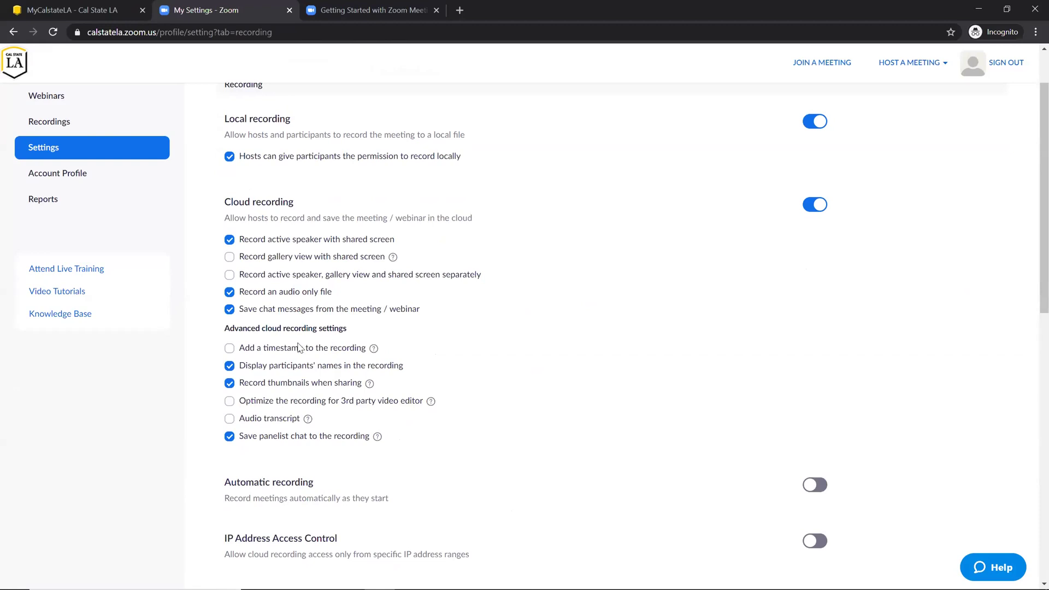
click(227, 420)
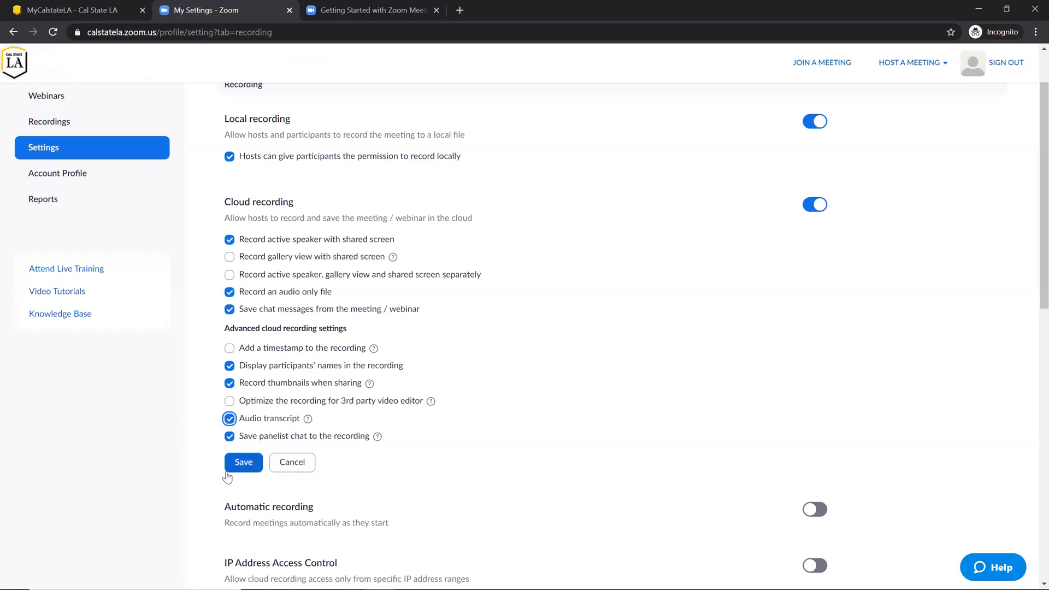
click(288, 464)
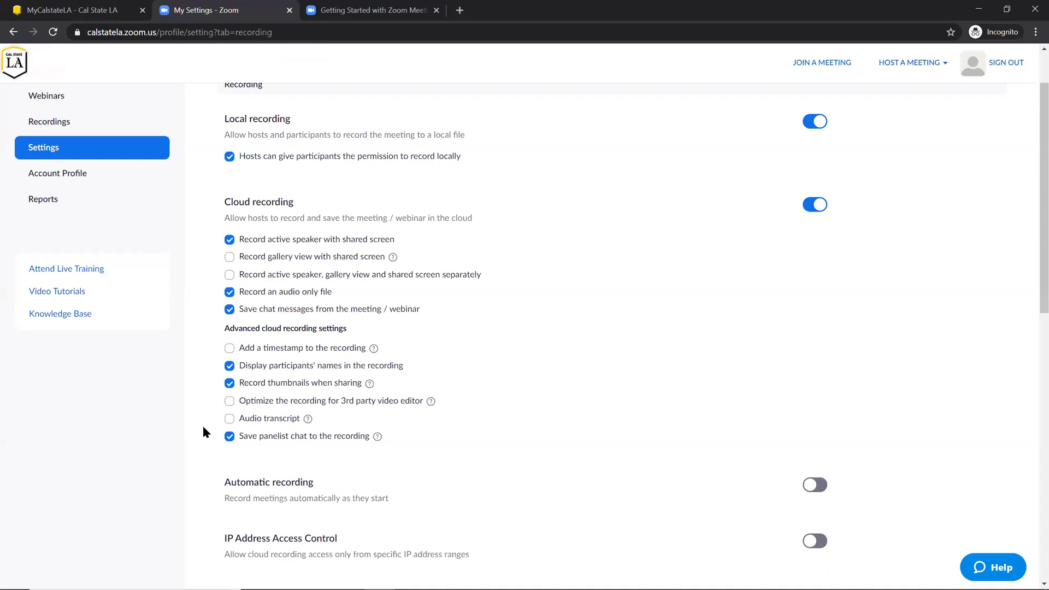
scroll(201, 394, up, 1)
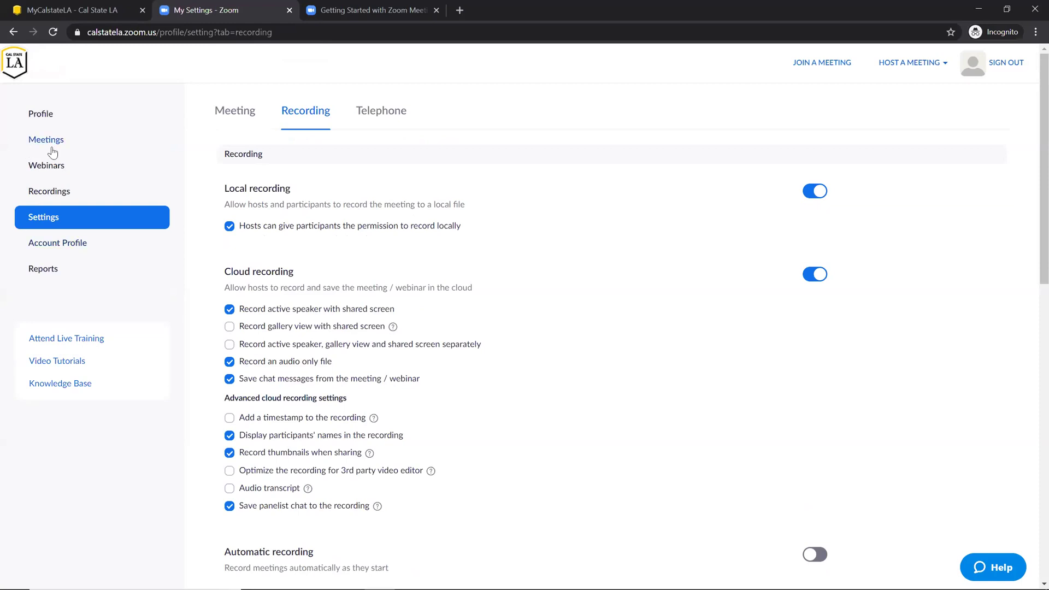
Step: Start scheduling a new meeting and set its topic to "Get Started with Zoom"
click(36, 140)
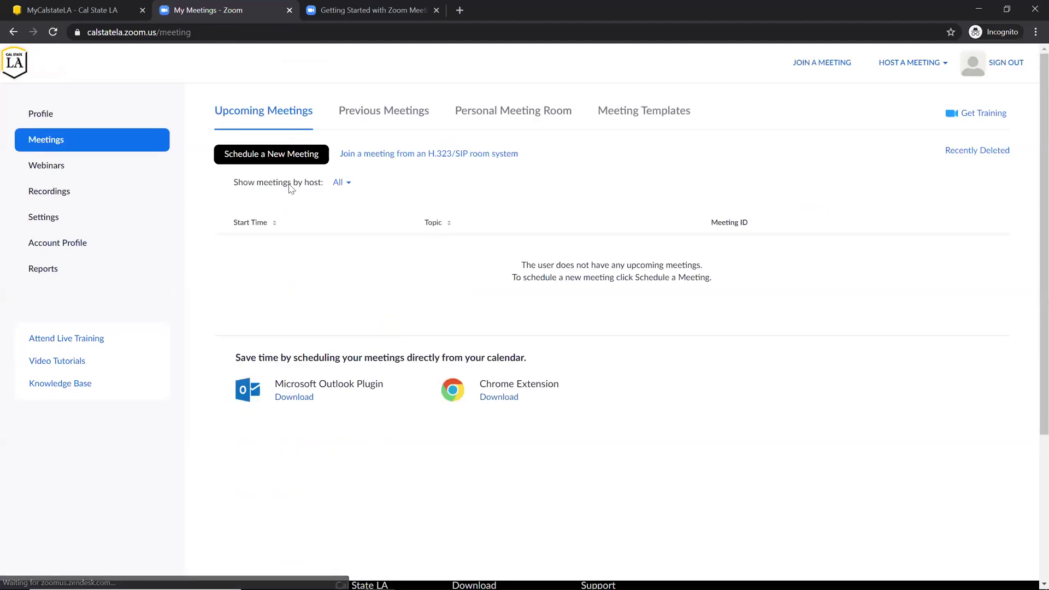
click(254, 160)
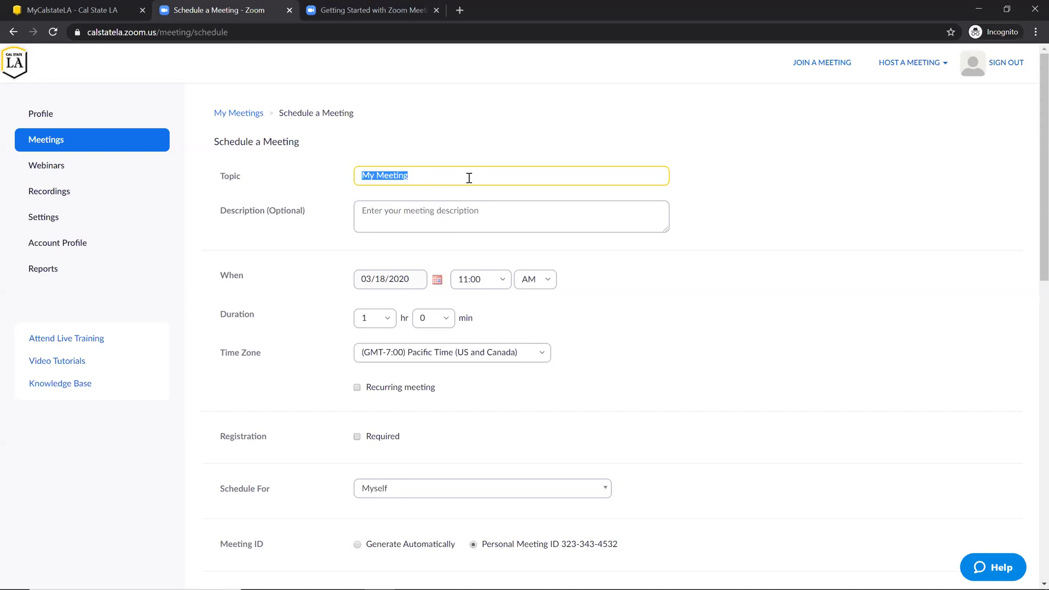
text(G)
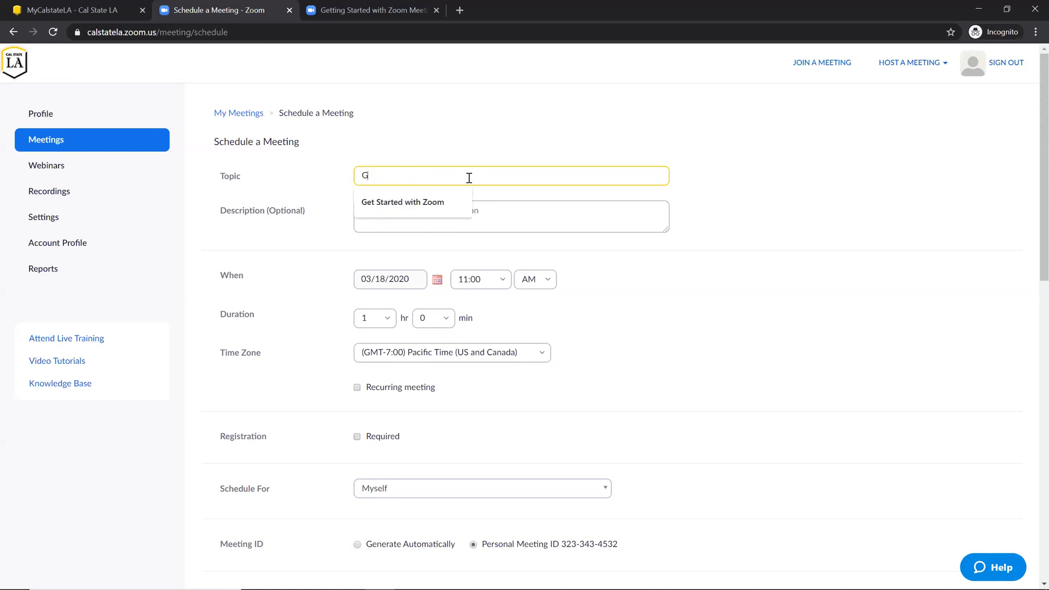
text(et Started with Zoom)
key(Tab)
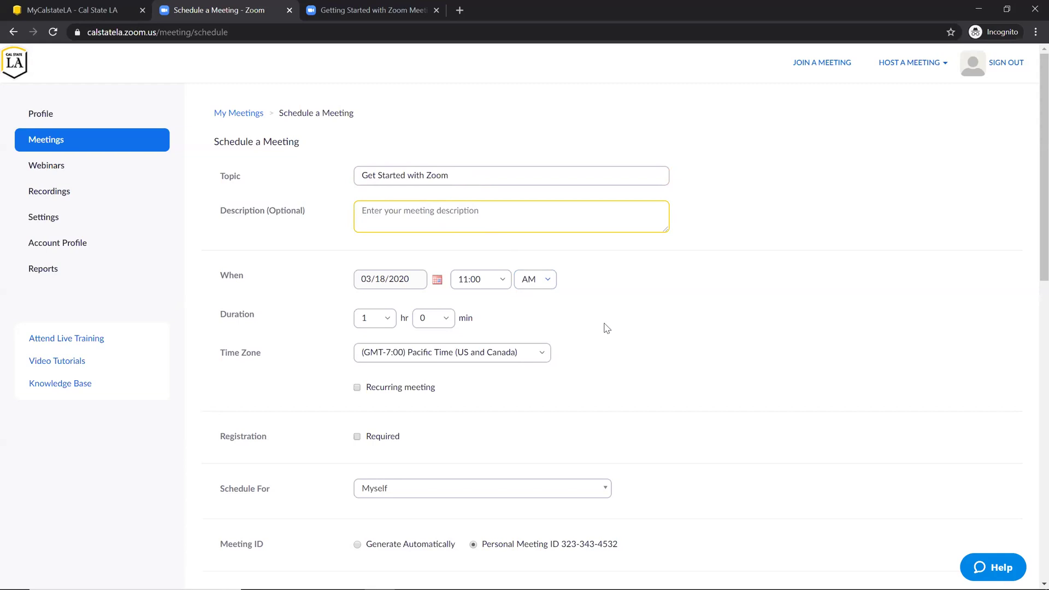
Step: Make the meeting recurring and try the No Fixed Time and Daily recurrence options
scroll(607, 328, down, 2)
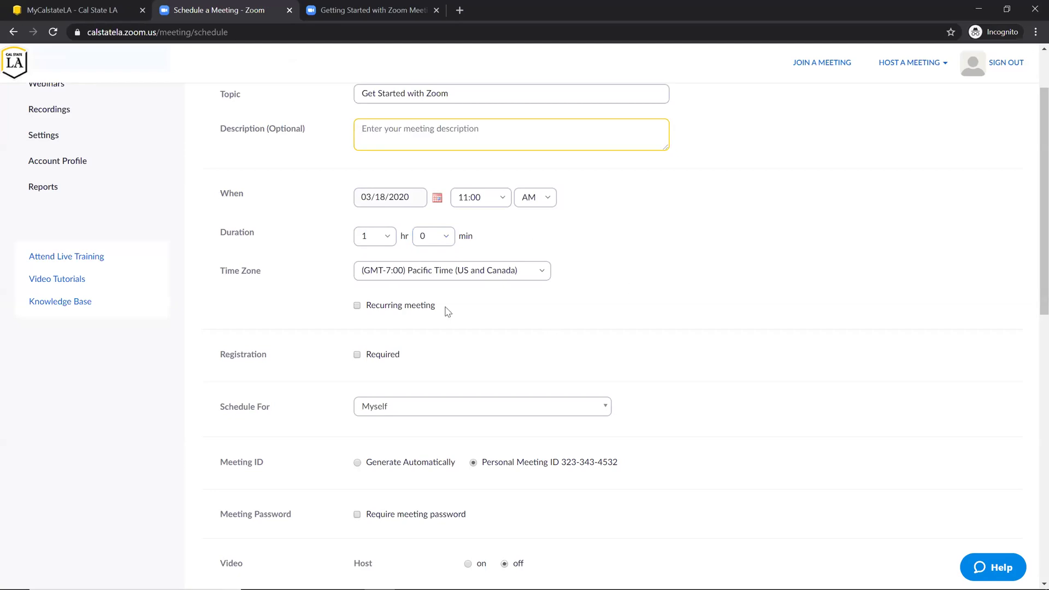
click(402, 307)
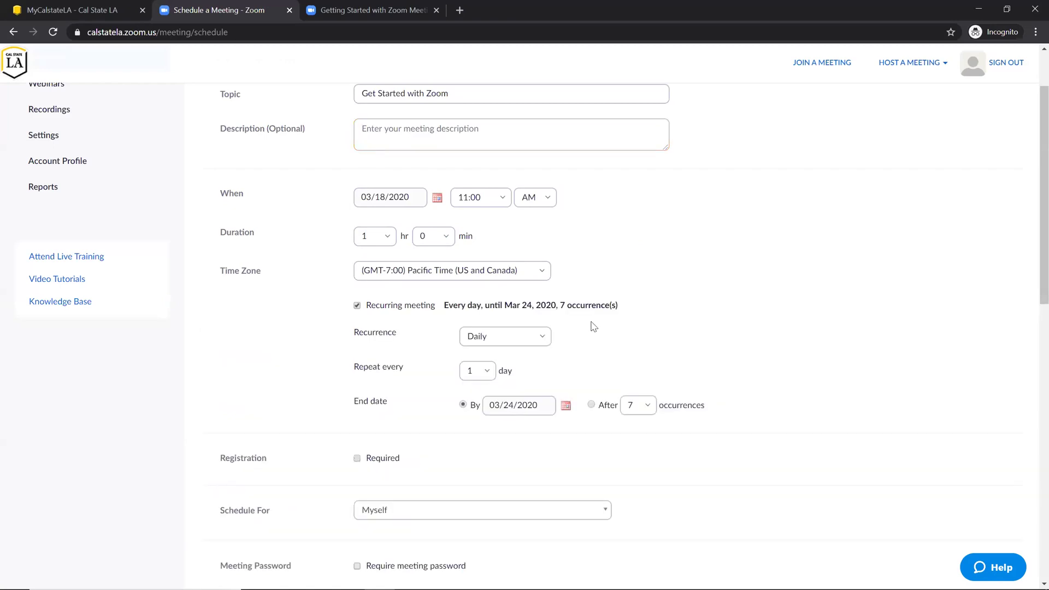
click(545, 338)
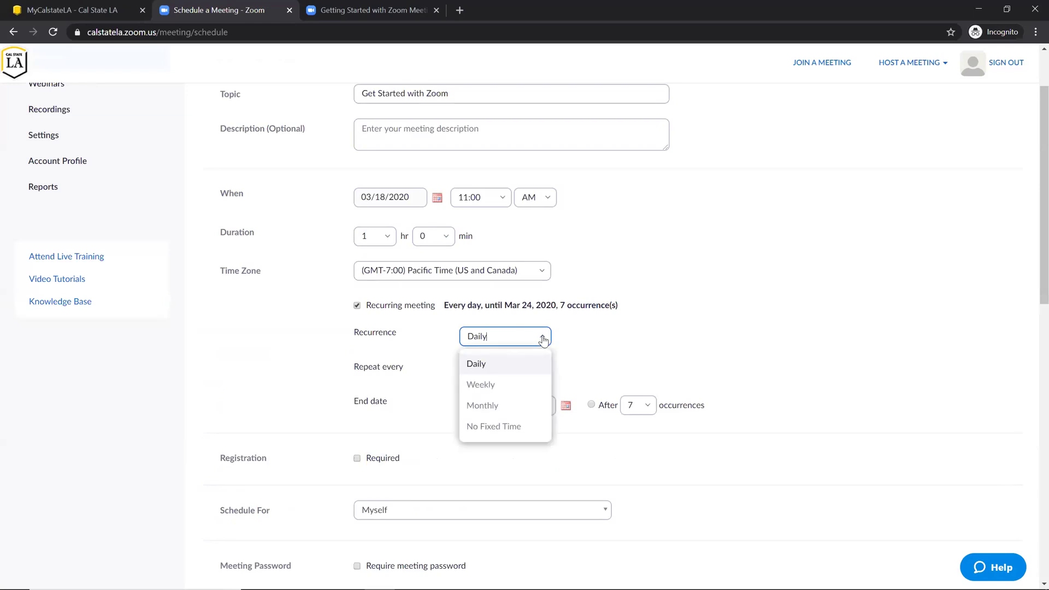
click(501, 427)
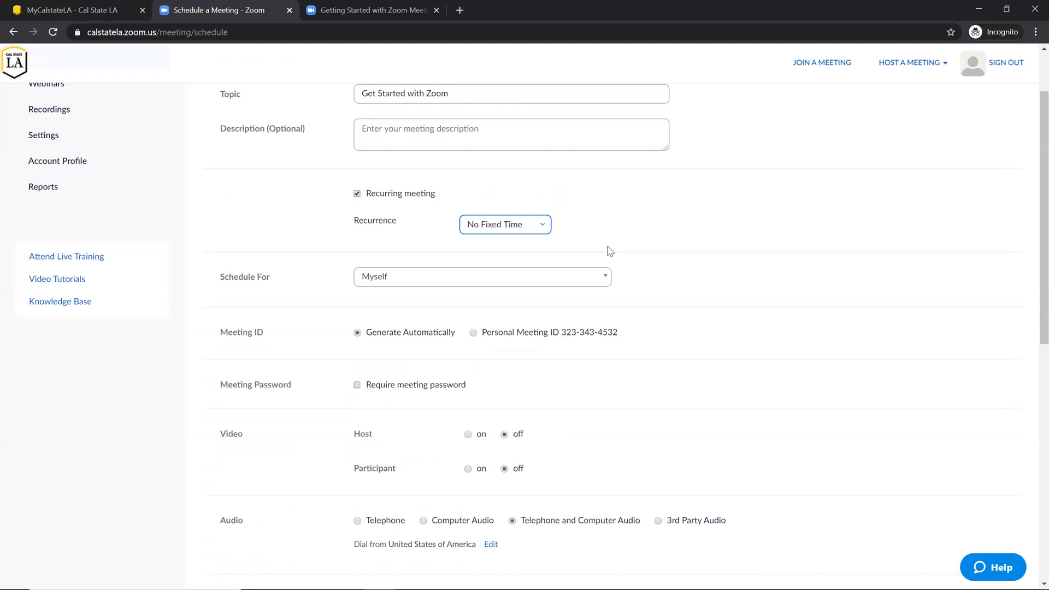
click(544, 226)
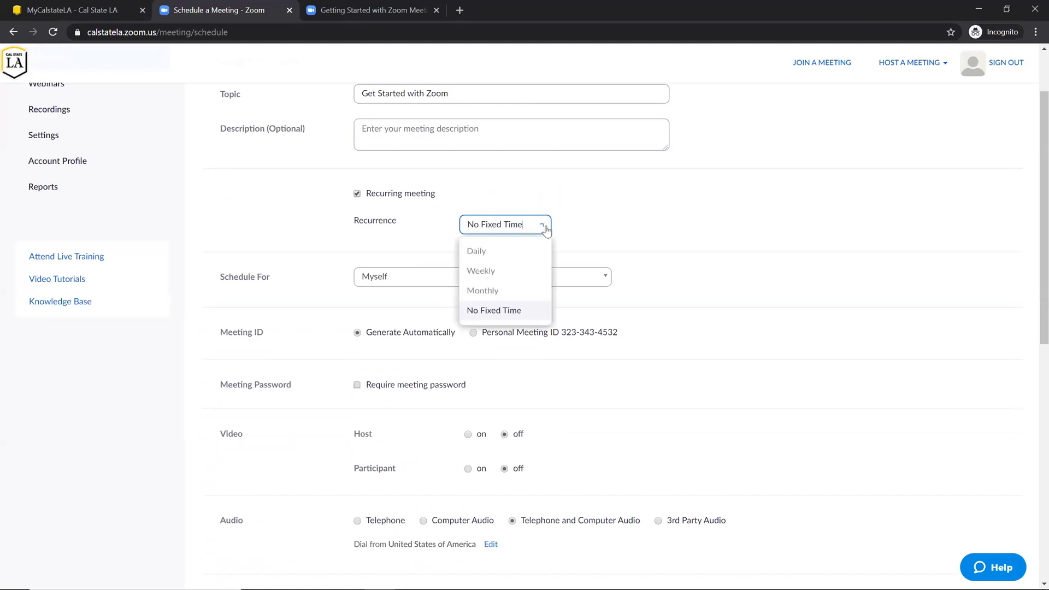
click(514, 259)
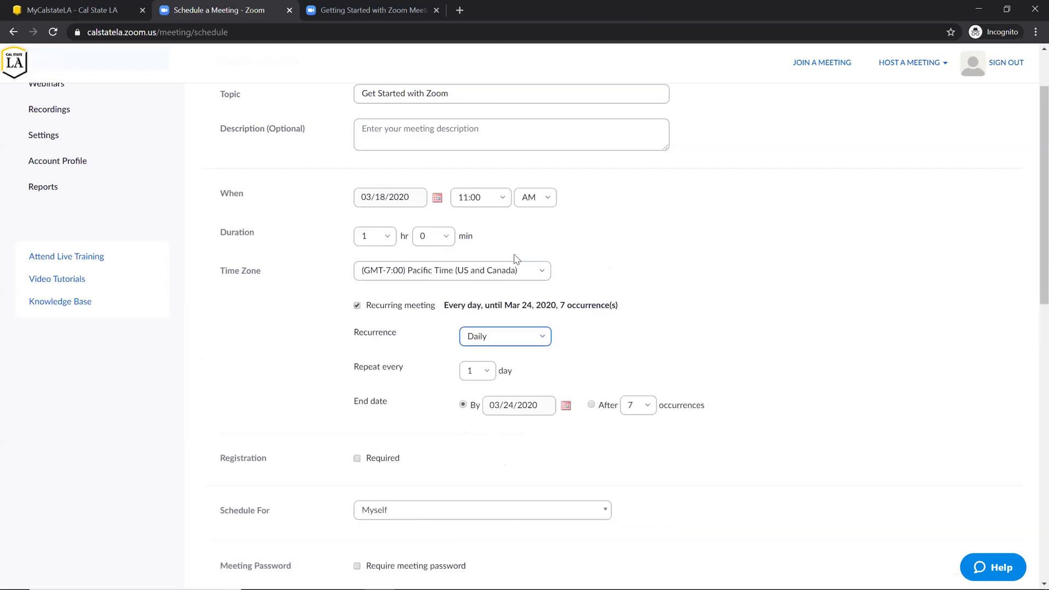
Step: Try a weekly recurrence with Monday added to the meeting days, and turn the recurring option back off
click(543, 341)
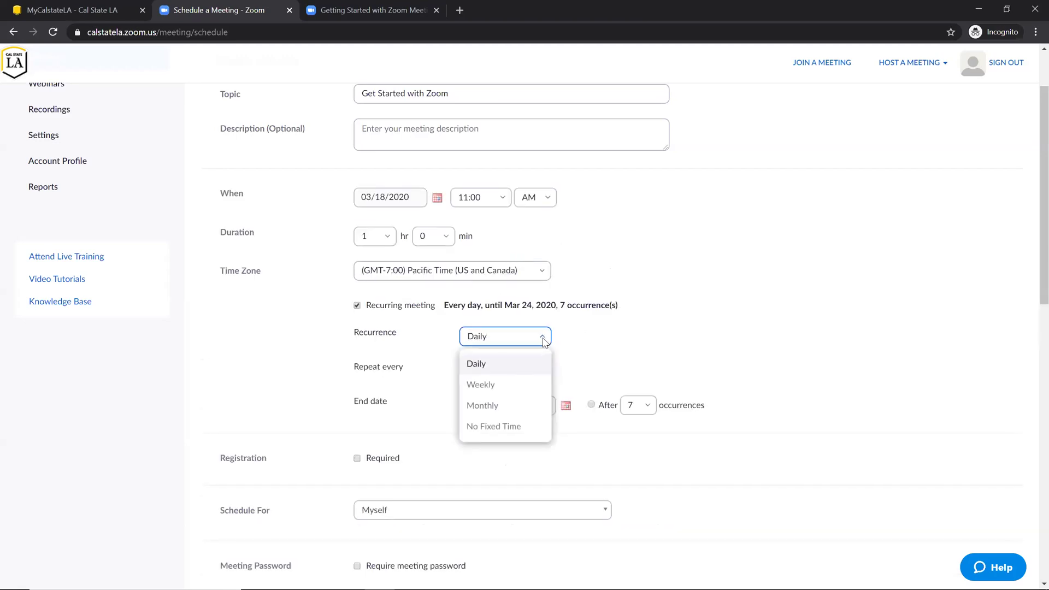
click(506, 386)
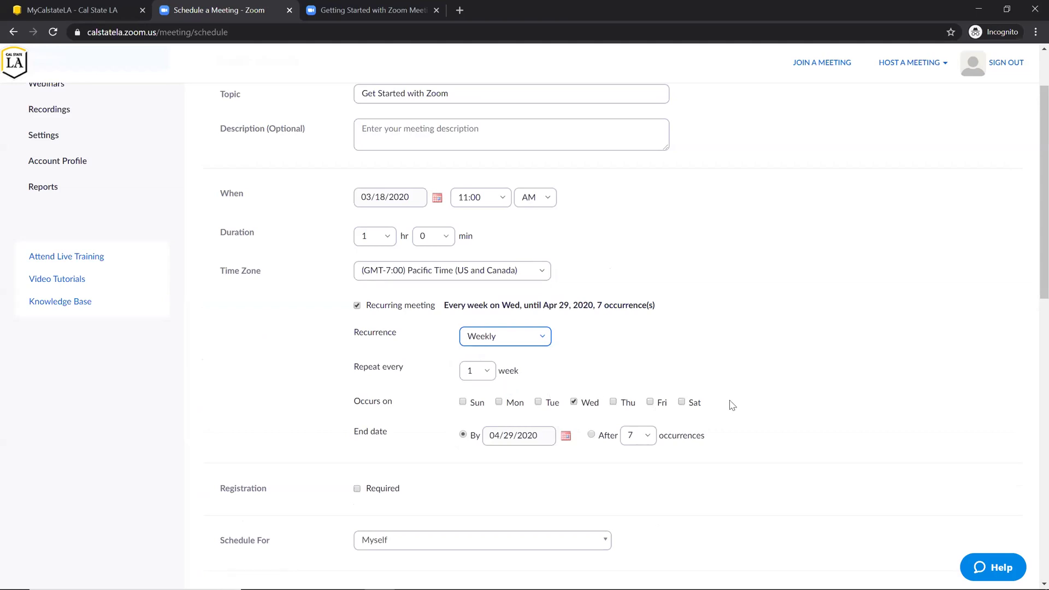
click(499, 402)
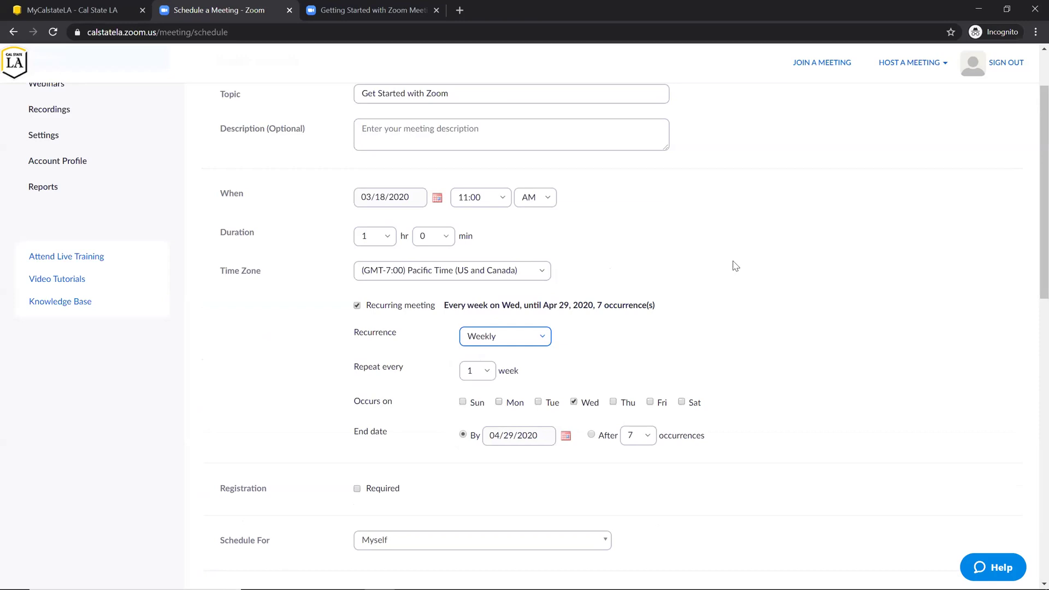
click(499, 202)
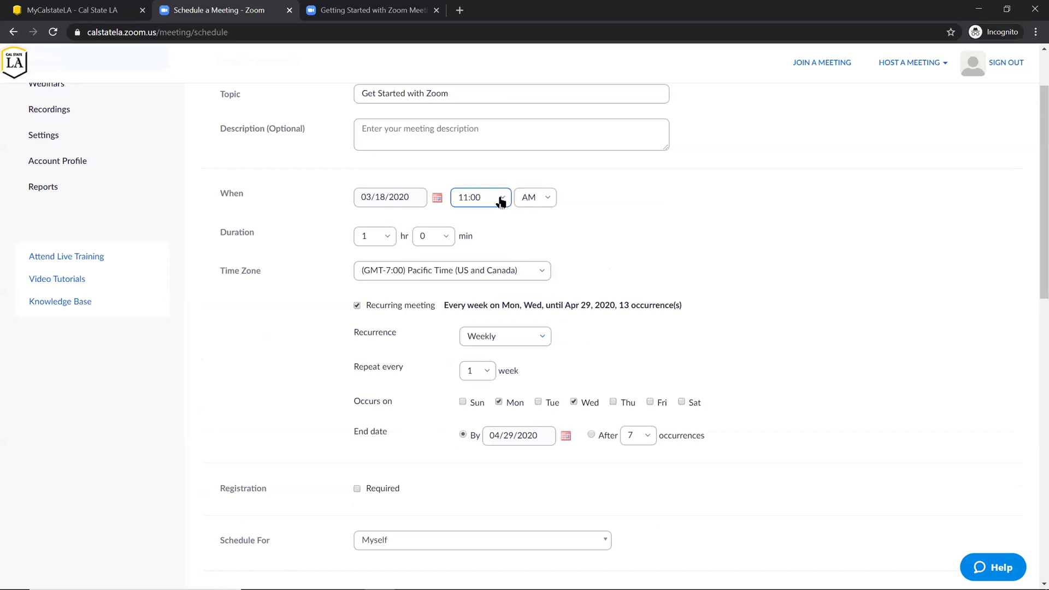
click(535, 195)
click(402, 309)
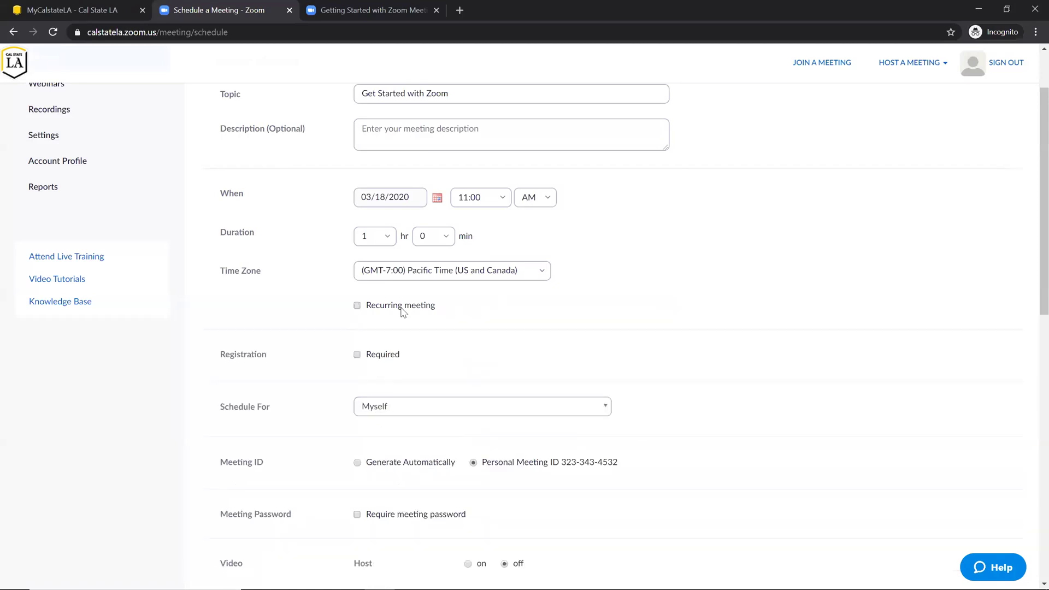
Step: Set the meeting date to 03/27/2020 and make registration required
click(430, 201)
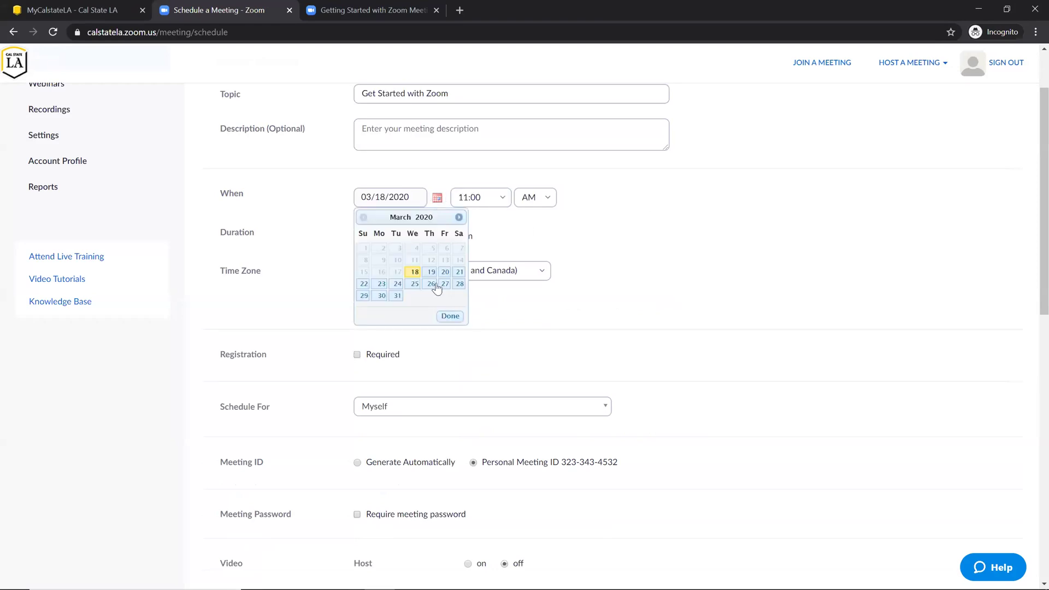
click(441, 289)
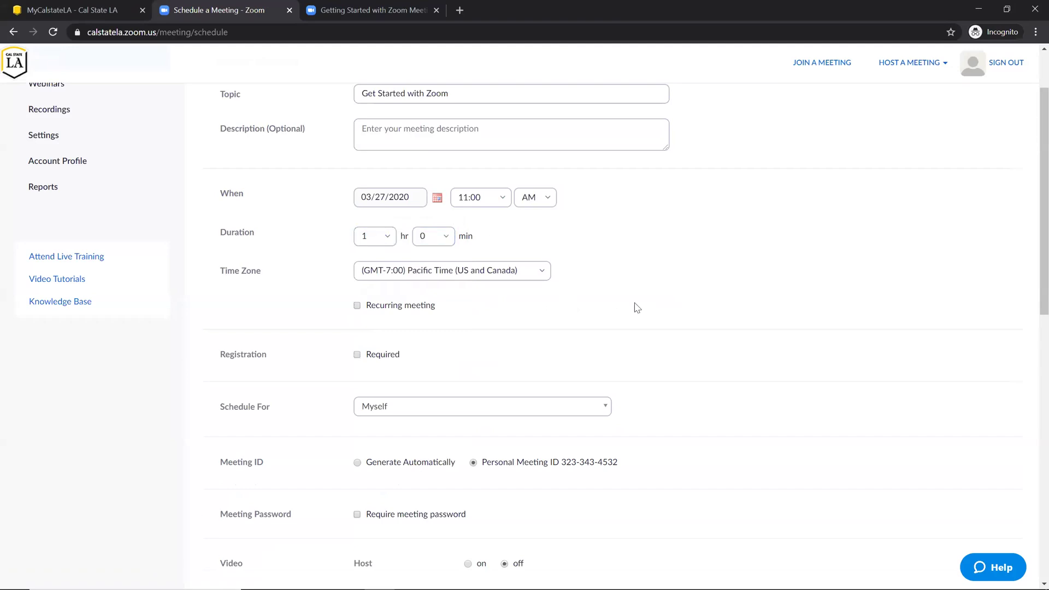
scroll(637, 307, down, 2)
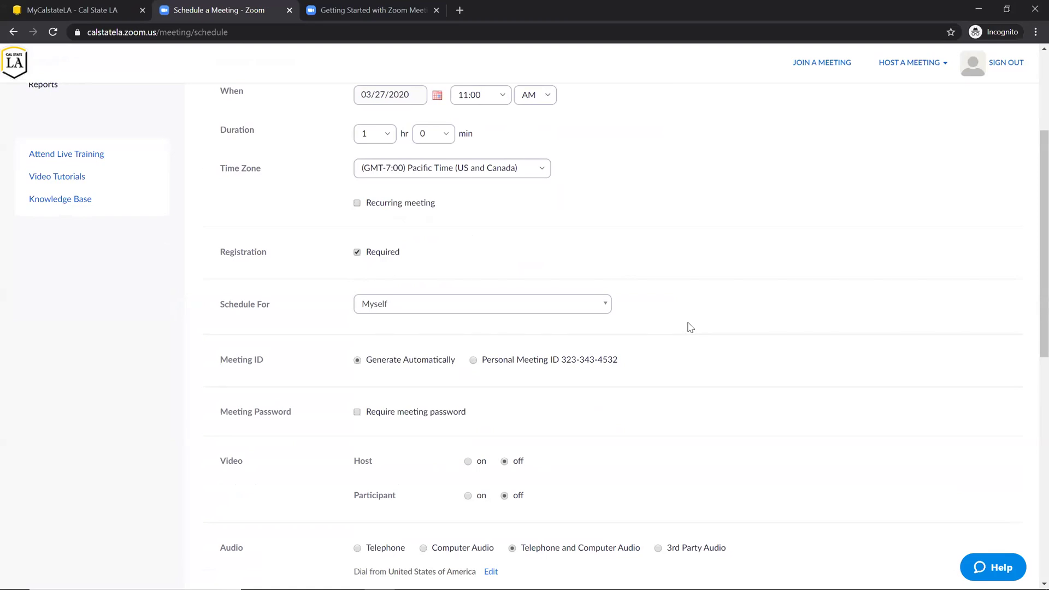
scroll(690, 326, down, 1)
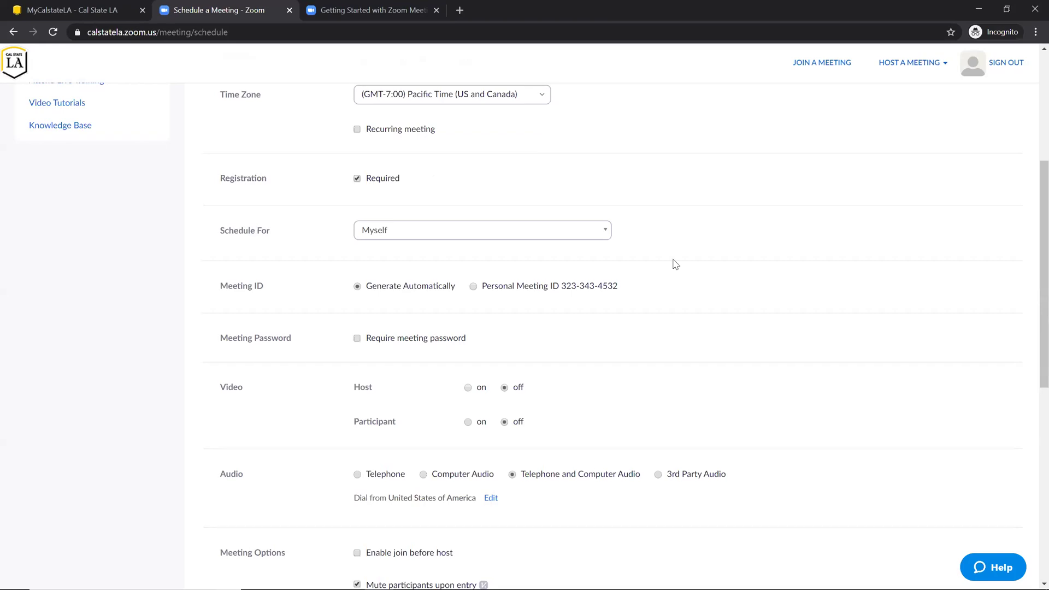
Step: Enable join before host, the waiting room and automatic recording in the cloud for the meeting, and save it
scroll(675, 264, down, 1)
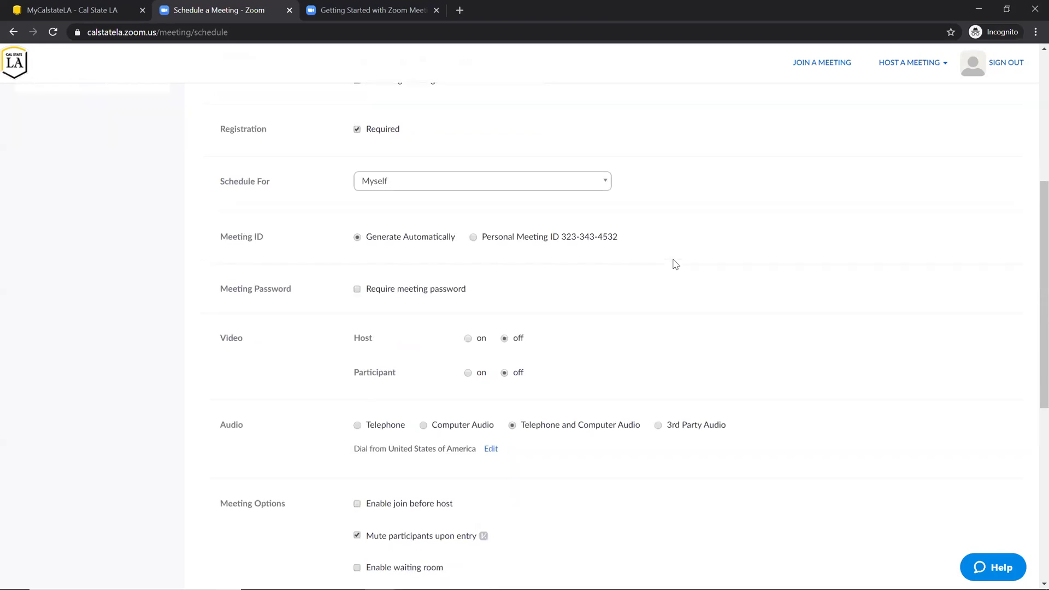
scroll(676, 265, down, 1)
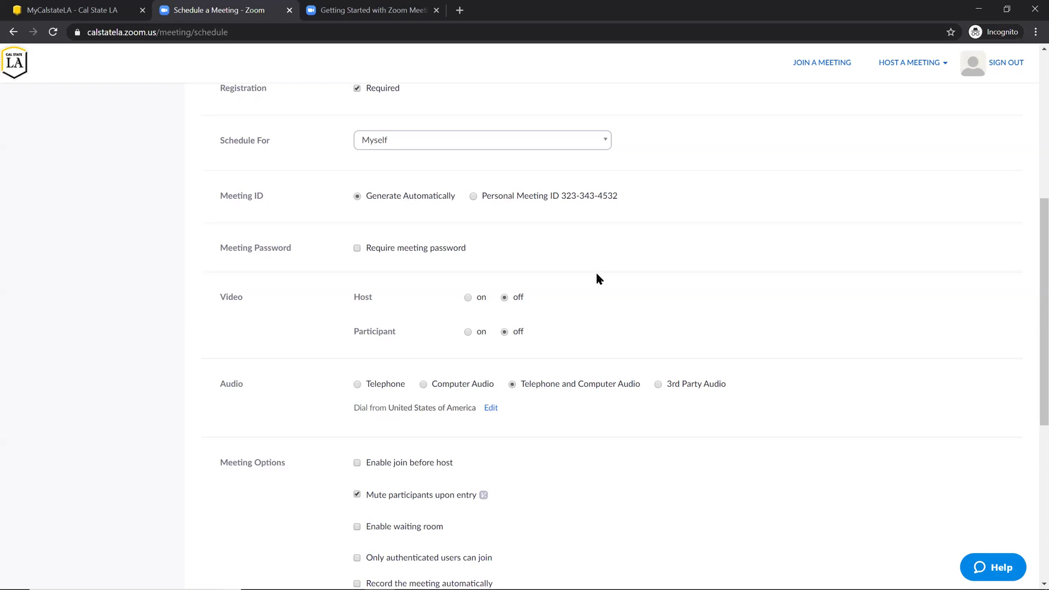
scroll(361, 236, down, 1)
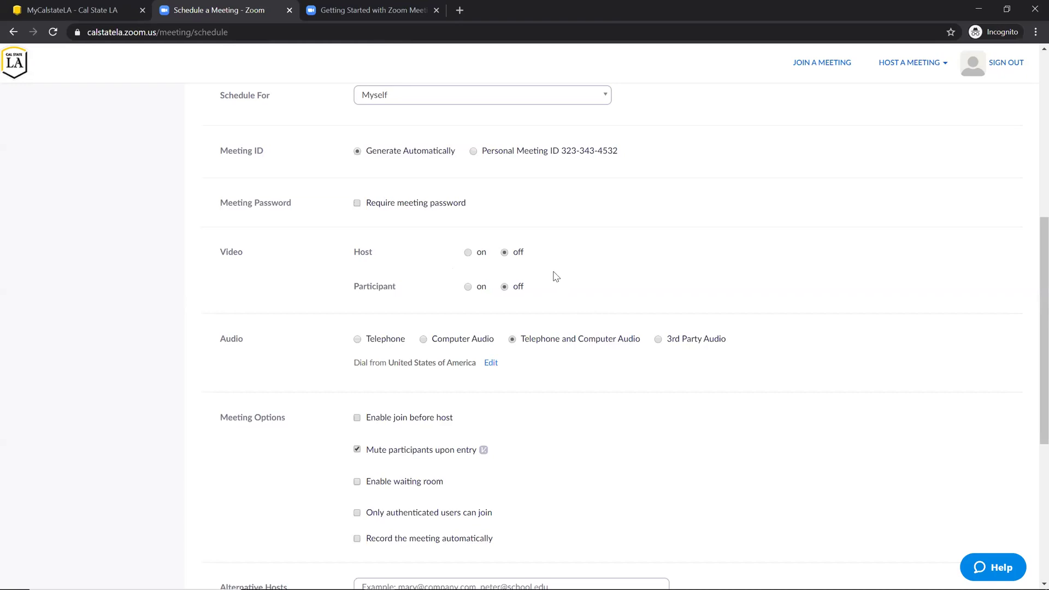
scroll(600, 388, down, 5)
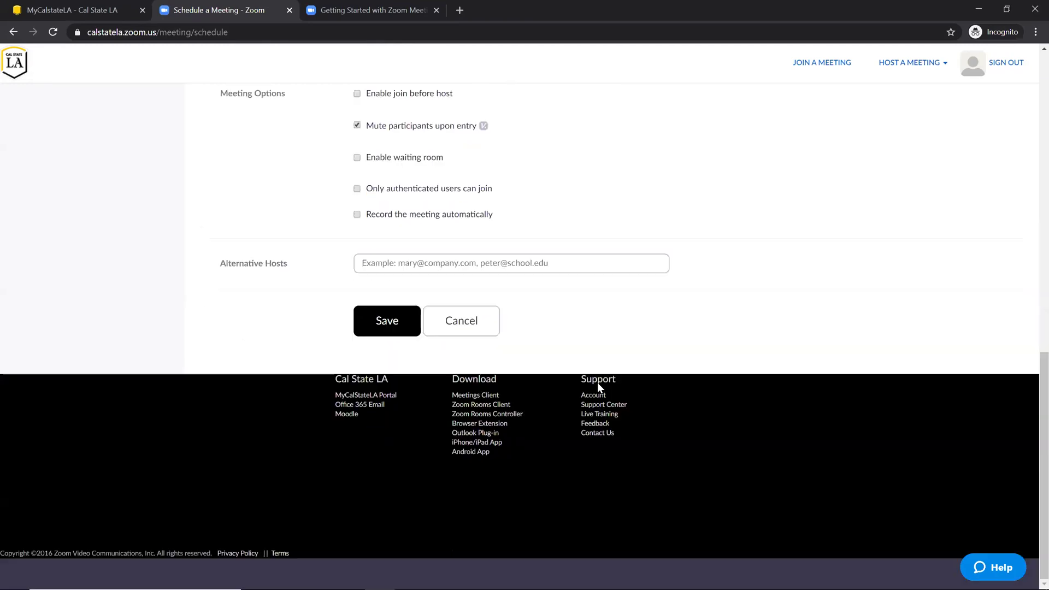
scroll(597, 385, up, 1)
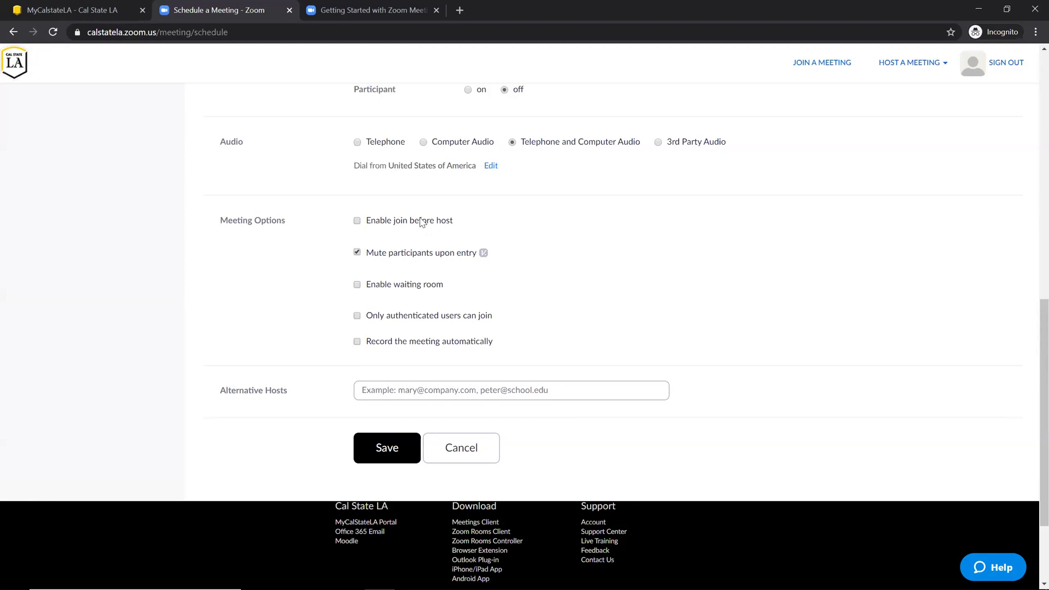
click(357, 222)
click(357, 284)
mouse_move(483, 256)
click(357, 342)
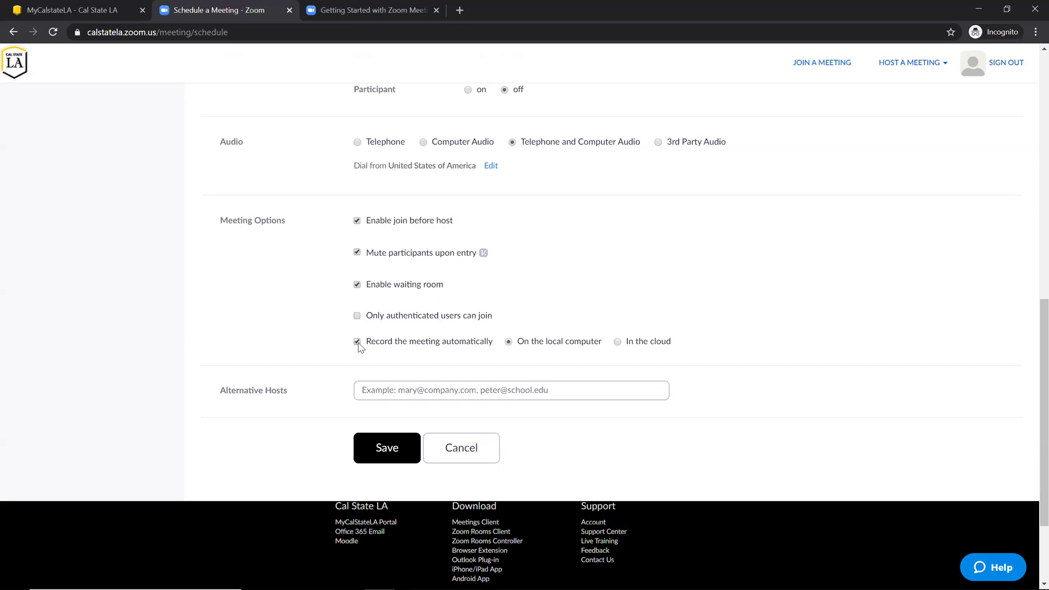
click(617, 342)
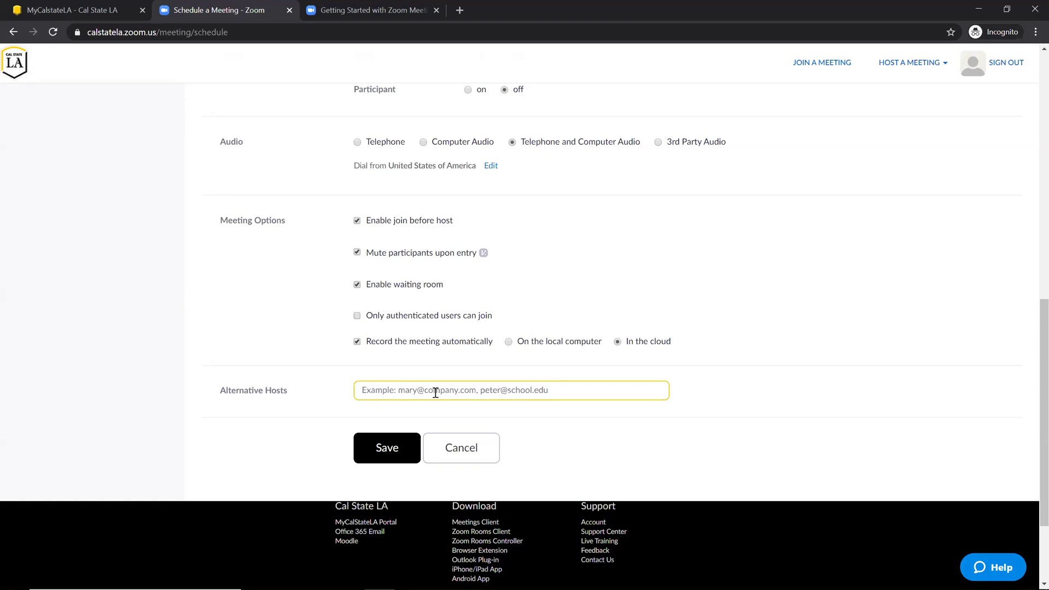
click(379, 447)
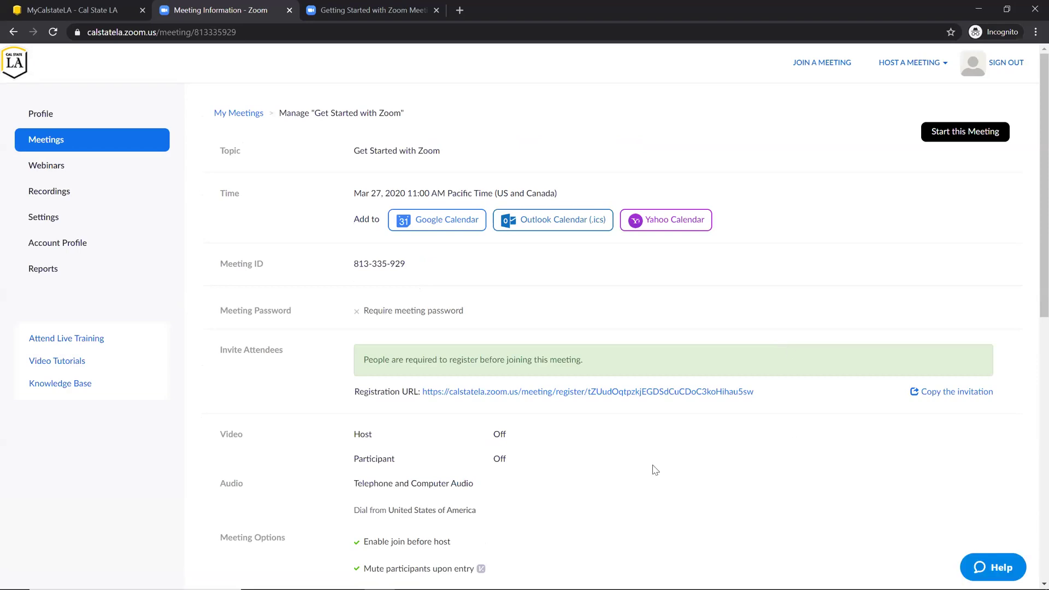
Step: Edit the saved "Get Started with Zoom" meeting so that registration is not required, and save the change
scroll(655, 470, down, 3)
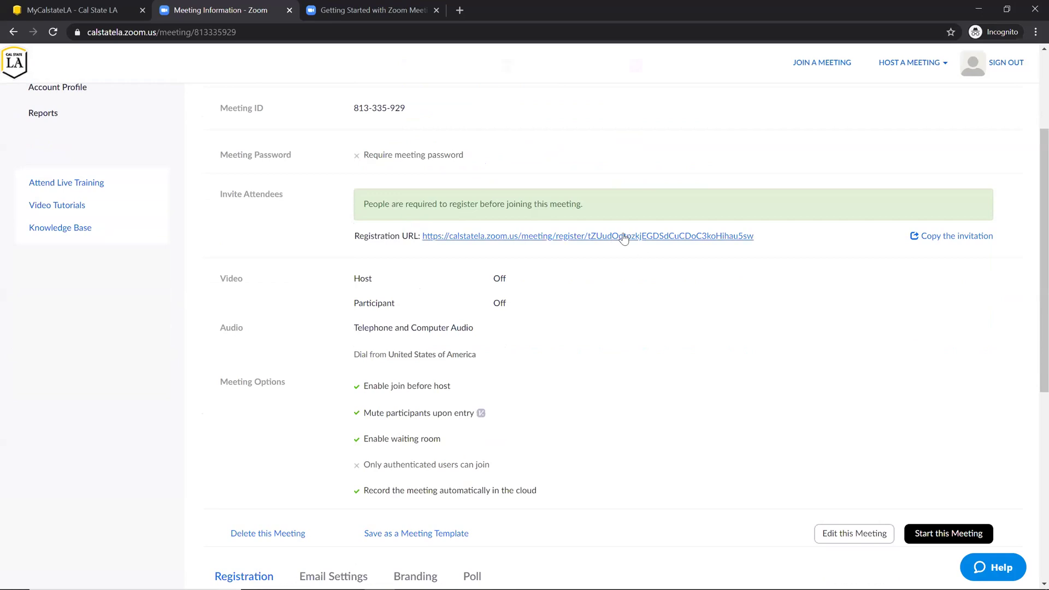
scroll(595, 291, up, 2)
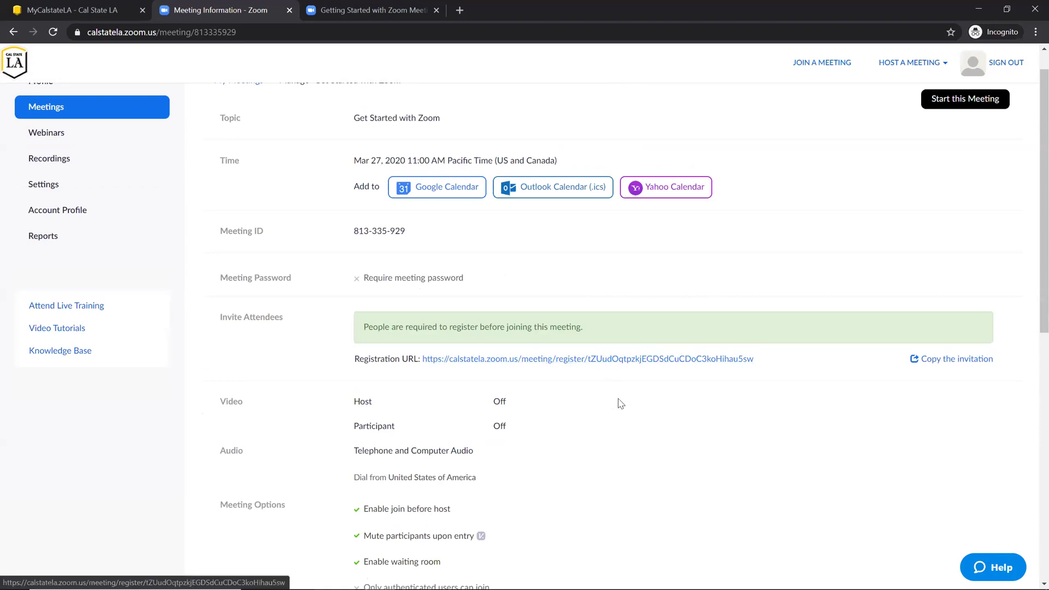
scroll(622, 395, down, 3)
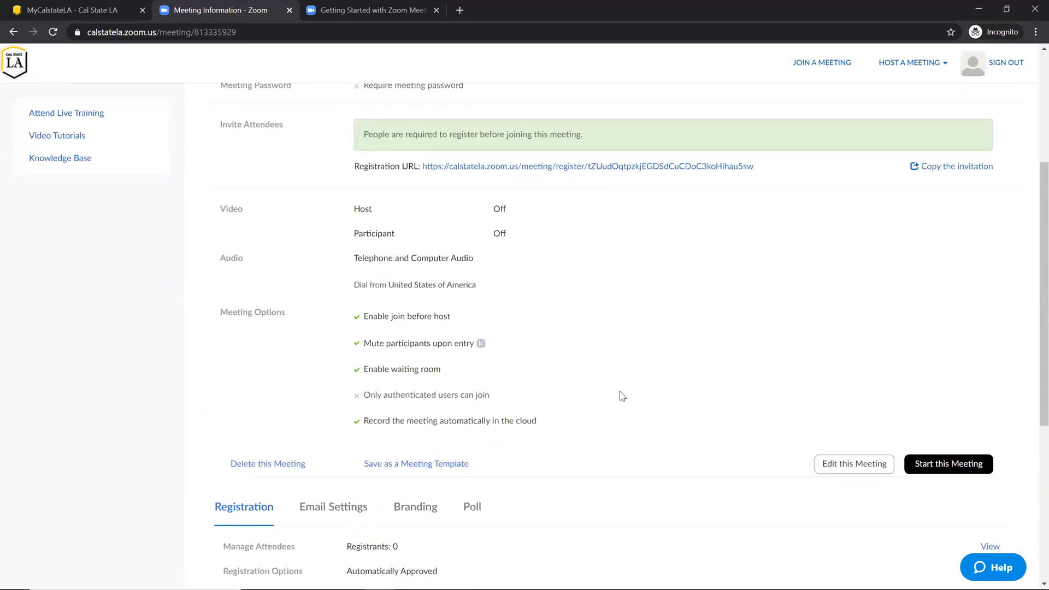
click(832, 472)
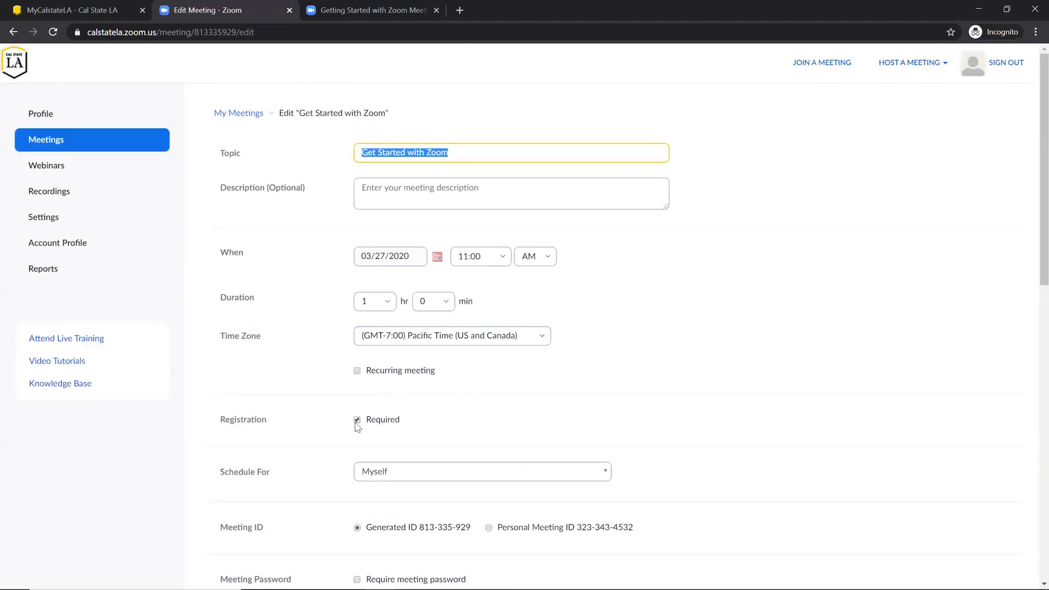
click(357, 420)
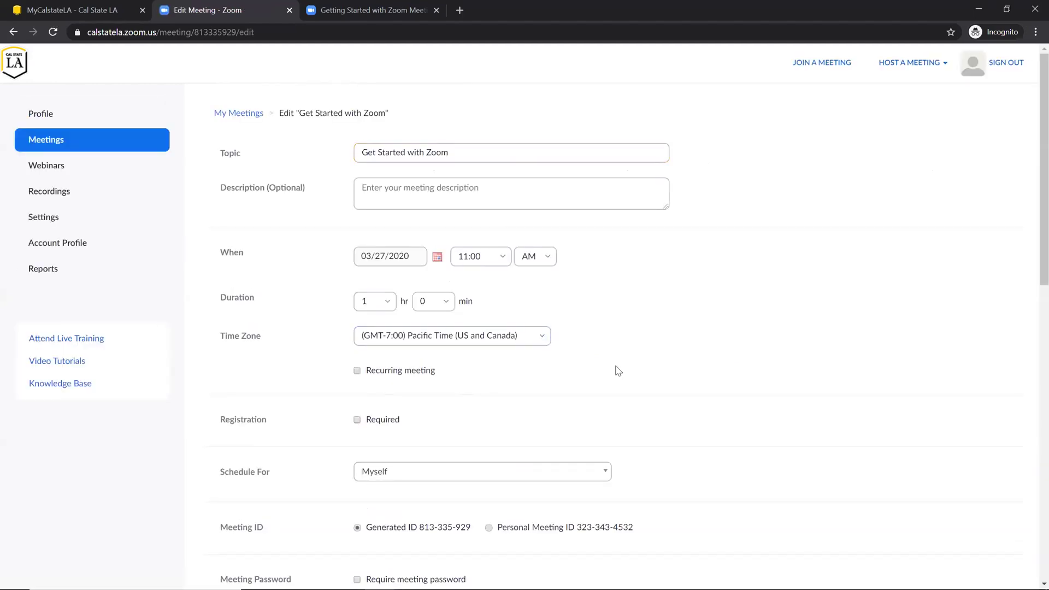
scroll(539, 341, down, 15)
click(369, 341)
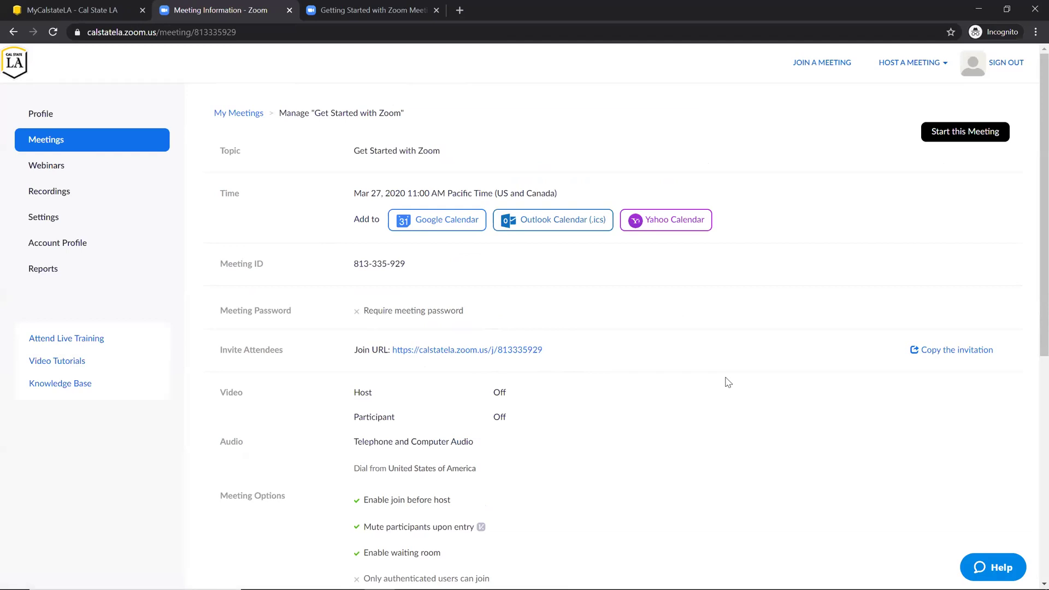
Step: Download the Outlook Calendar (.ics) file for the "Get Started with Zoom" meeting
scroll(728, 382, down, 8)
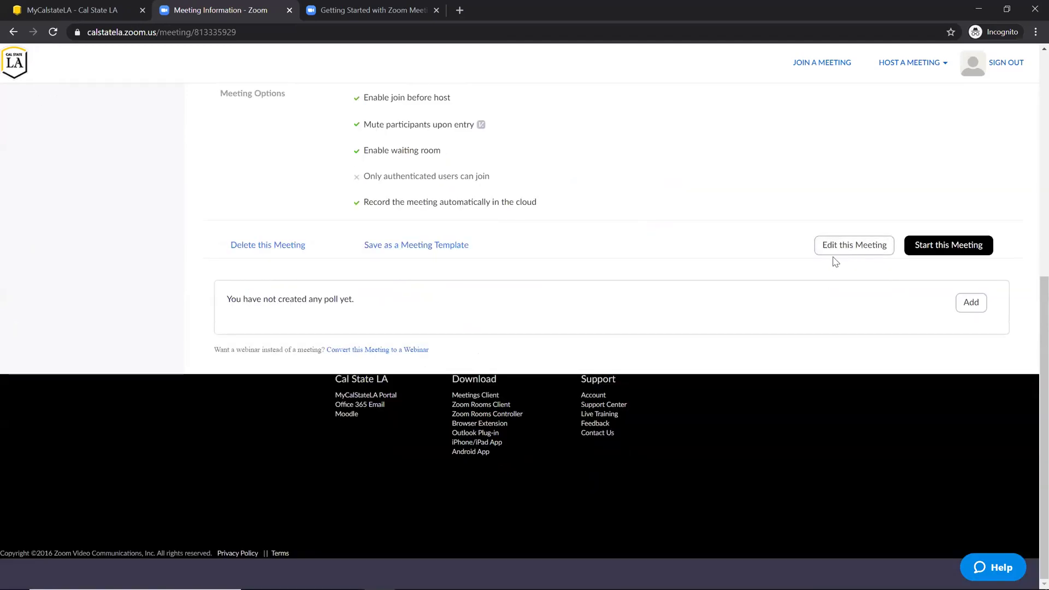
scroll(638, 272, up, 1)
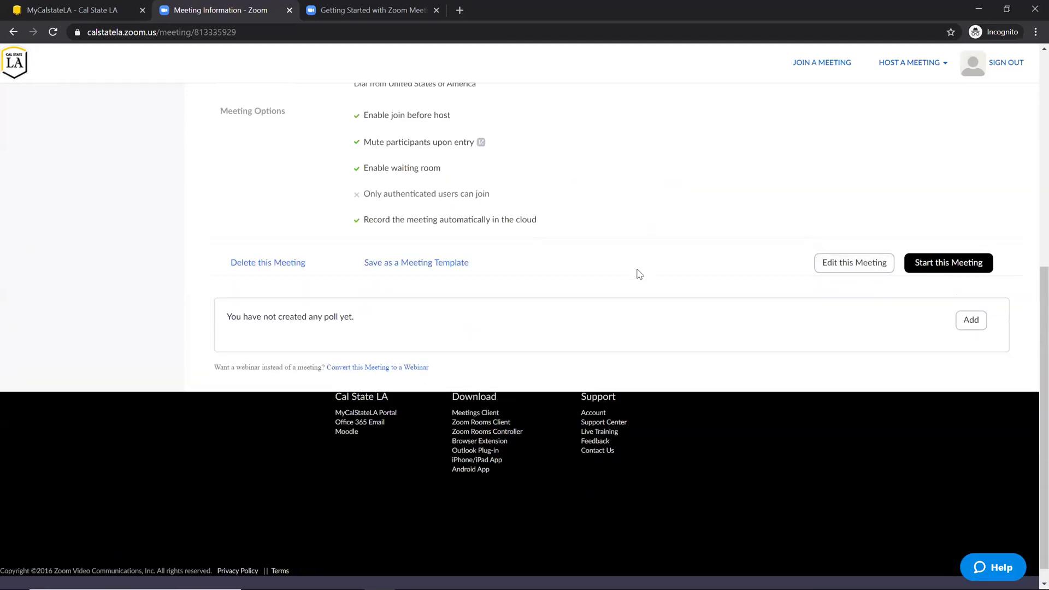
scroll(639, 273, up, 3)
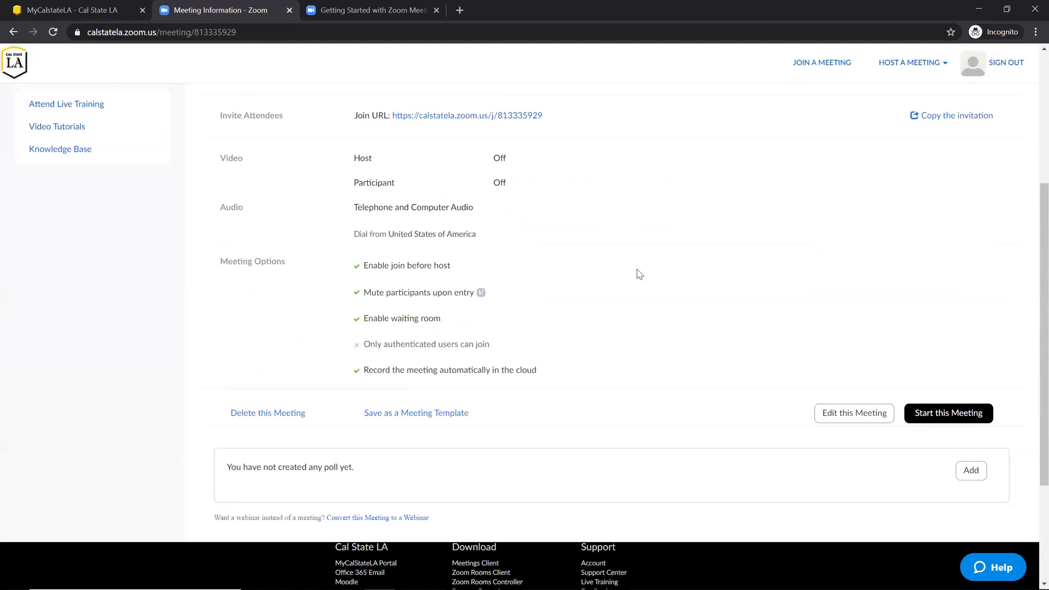
scroll(593, 337, up, 1)
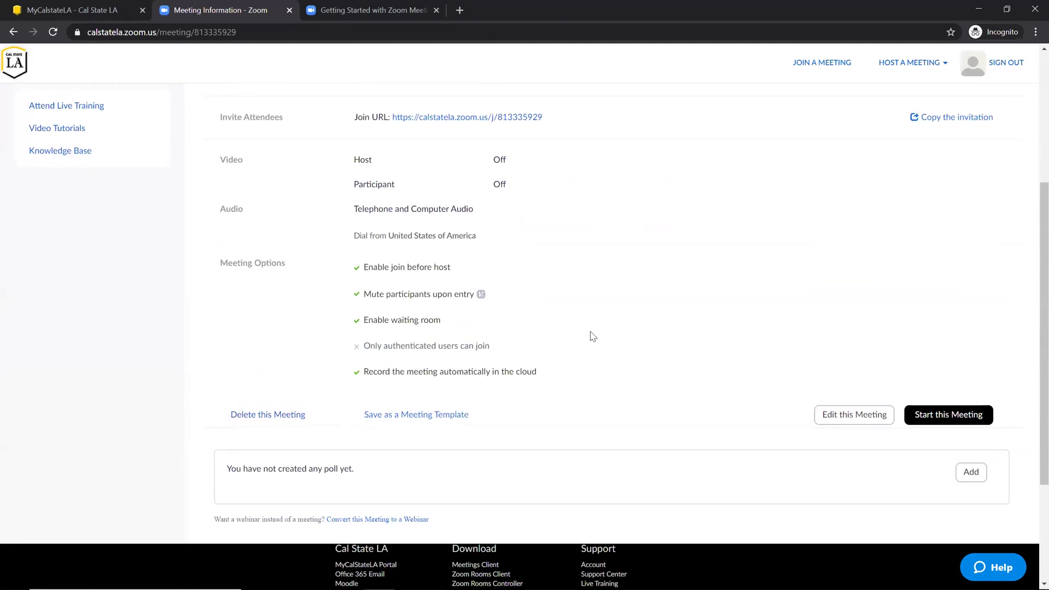
scroll(593, 336, up, 4)
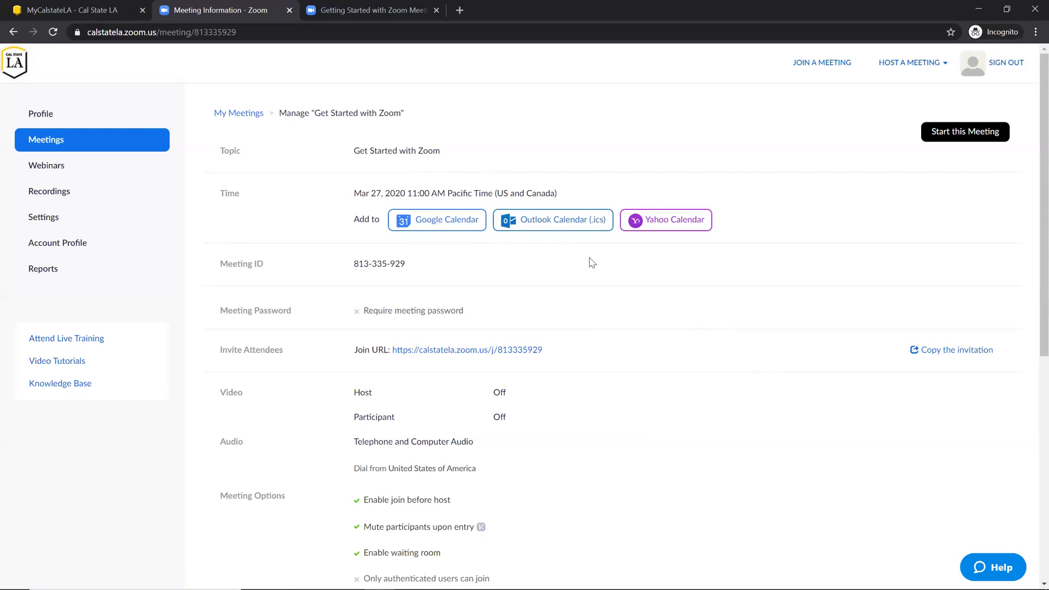
click(552, 226)
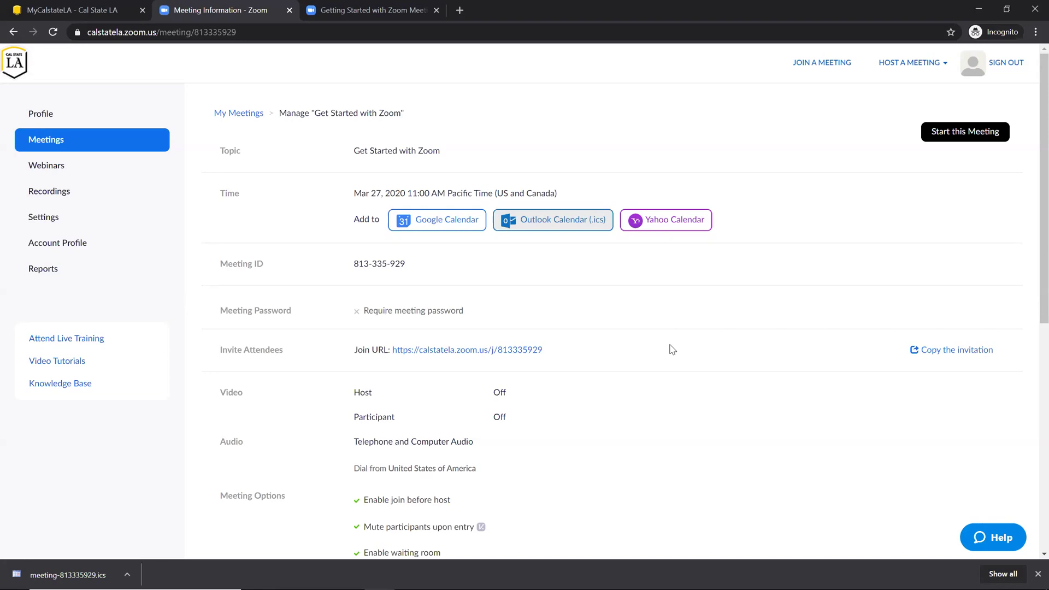
Step: Review the meeting's details and return to the list of scheduled meetings
scroll(672, 350, down, 8)
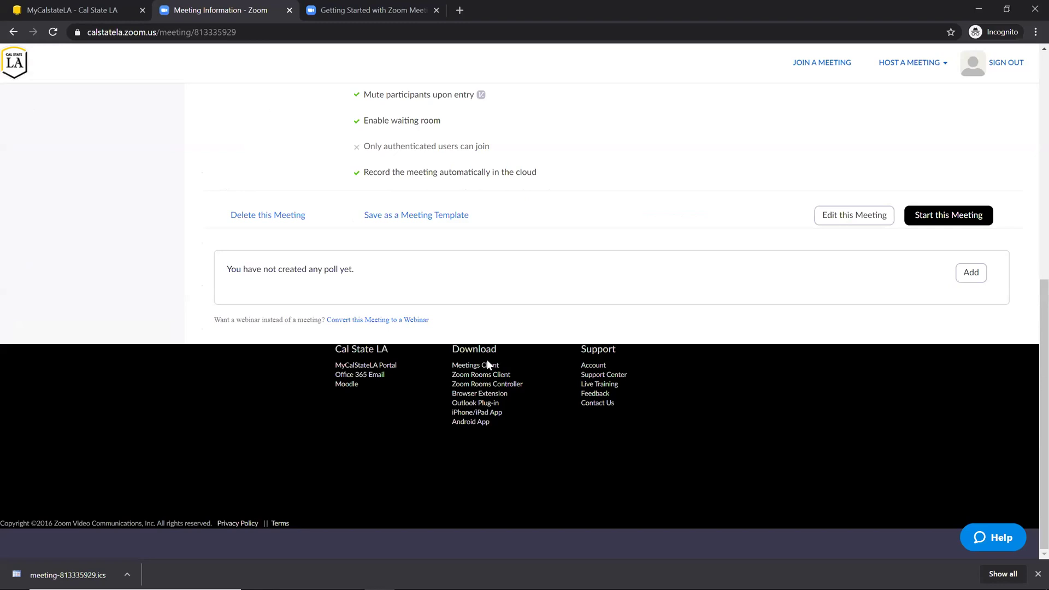
scroll(518, 199, up, 6)
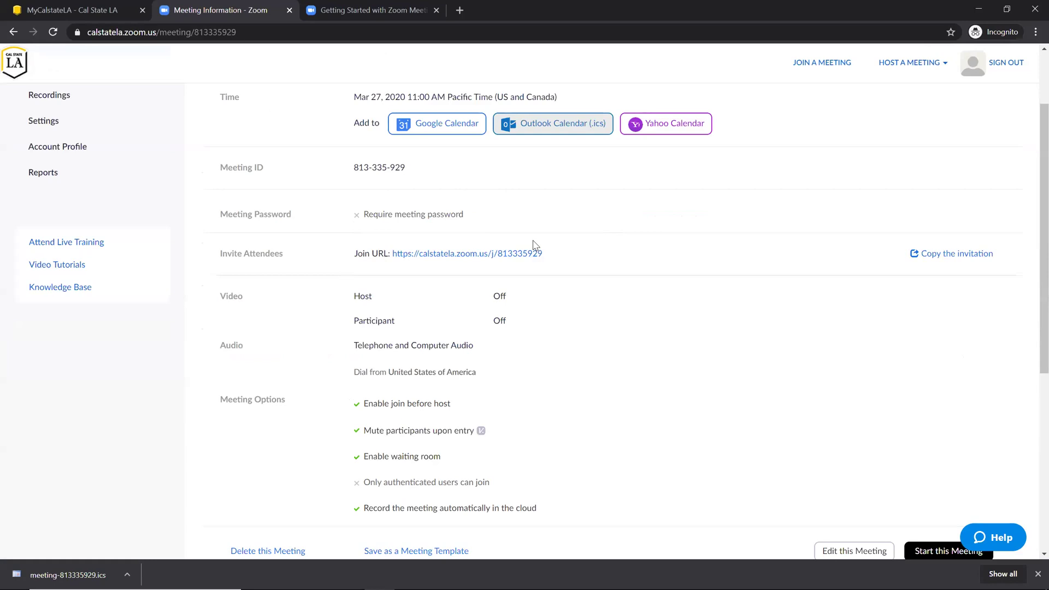
scroll(534, 245, up, 2)
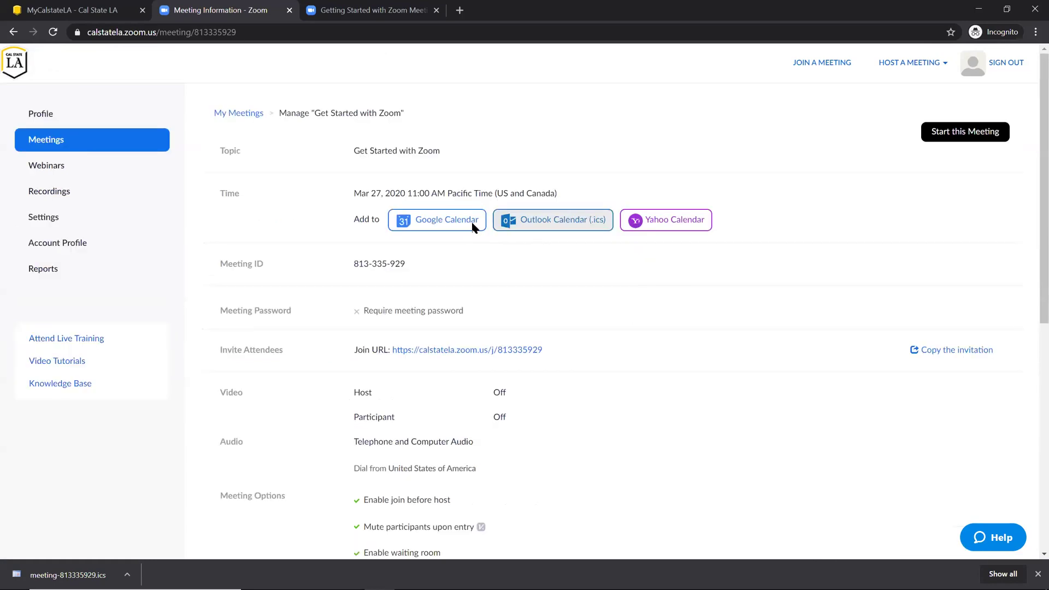
click(57, 141)
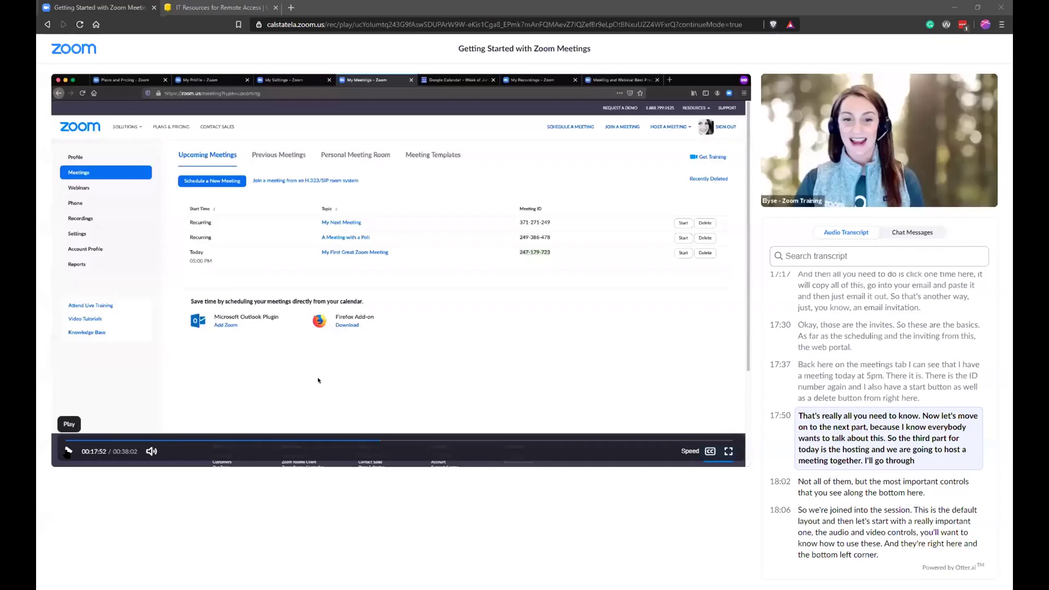
Step: Play the "Getting Started with Zoom Meetings" training recording
click(68, 451)
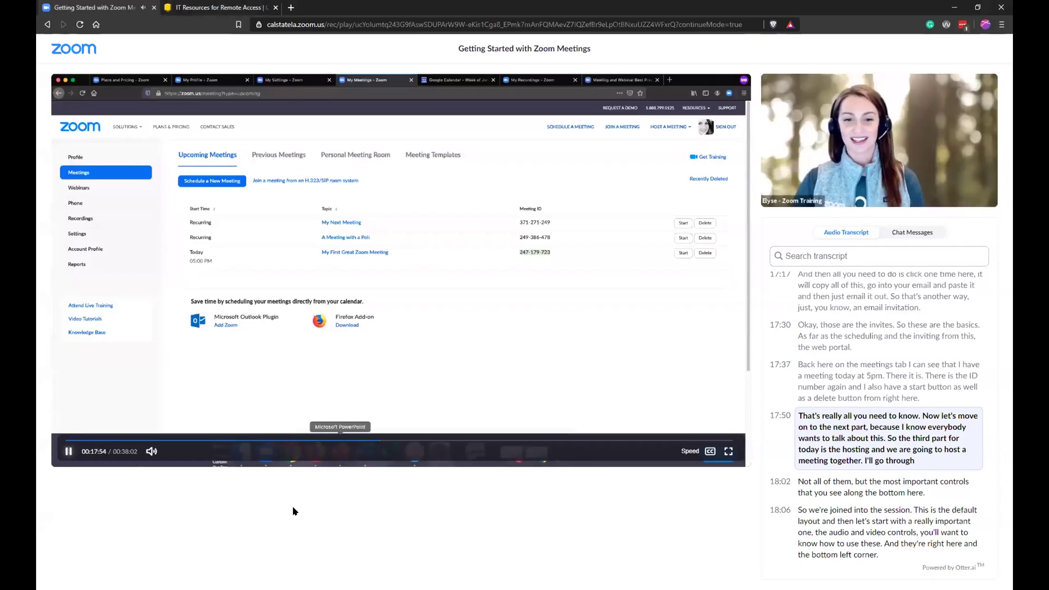